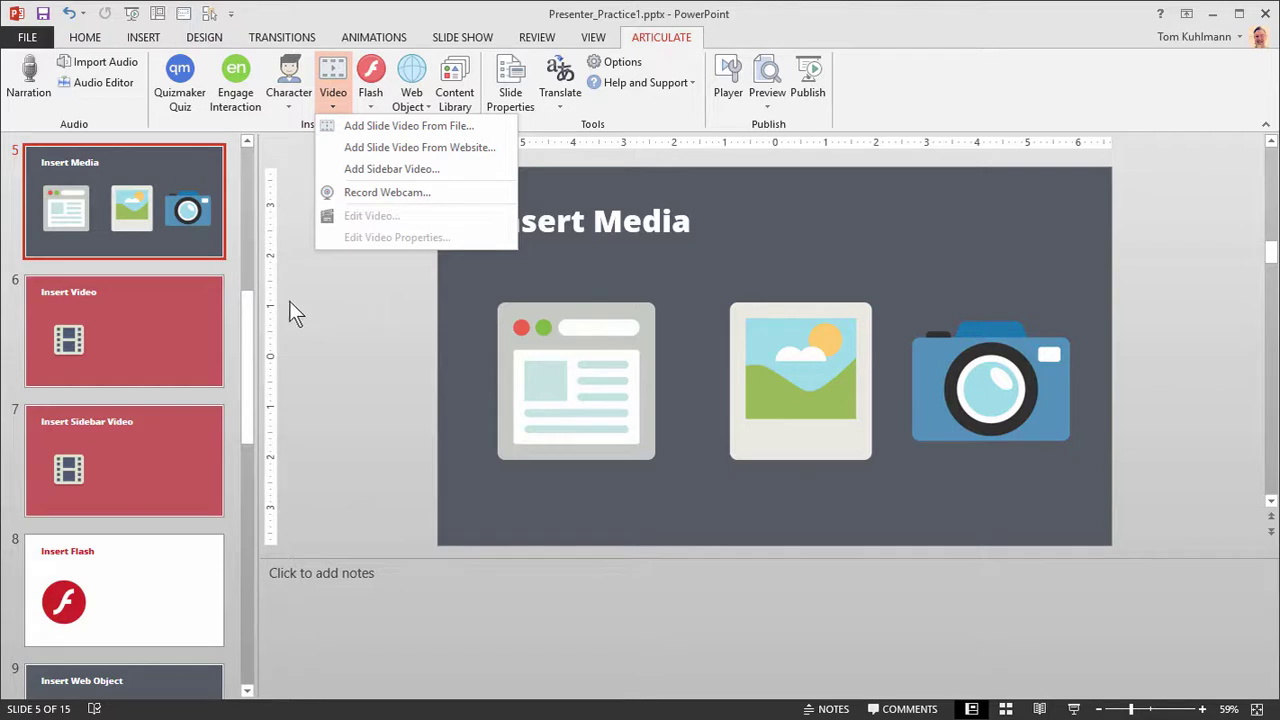
# Step: On the Insert Video slide, choose womancoffee.mp4 as a slide video from file
pyautogui.click(180, 312)
pyautogui.click(179, 317)
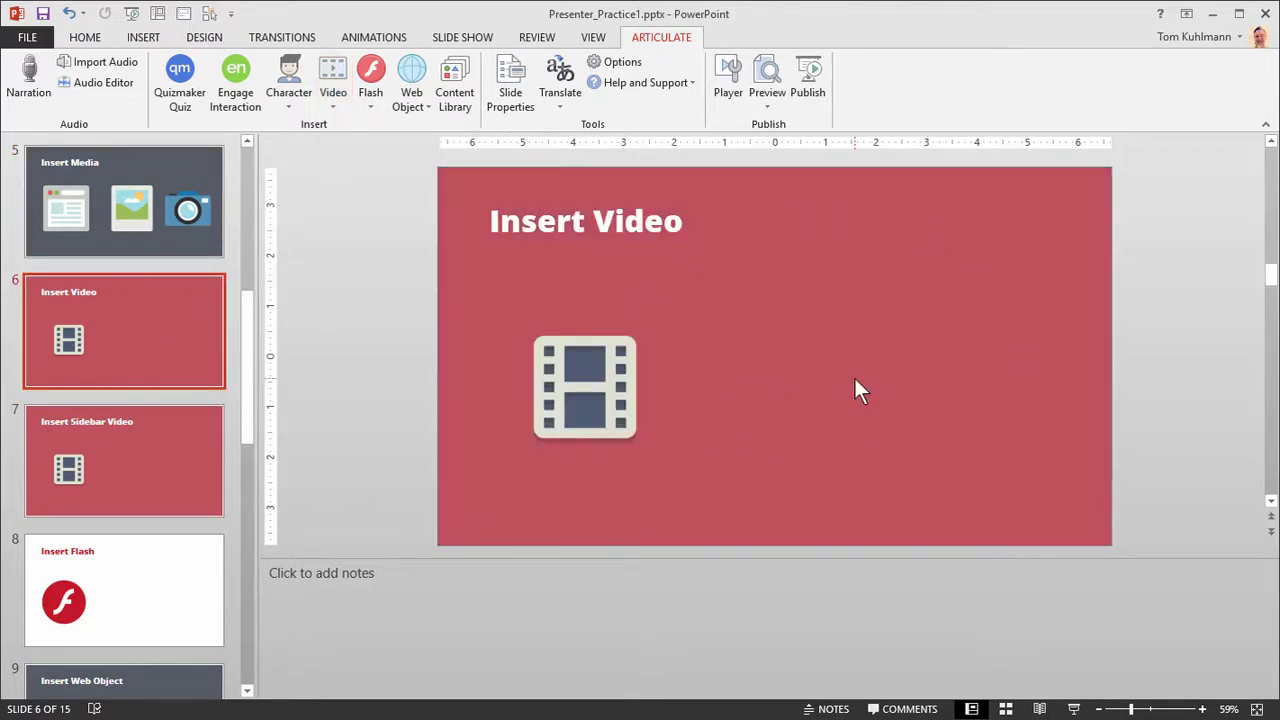
pyautogui.click(332, 113)
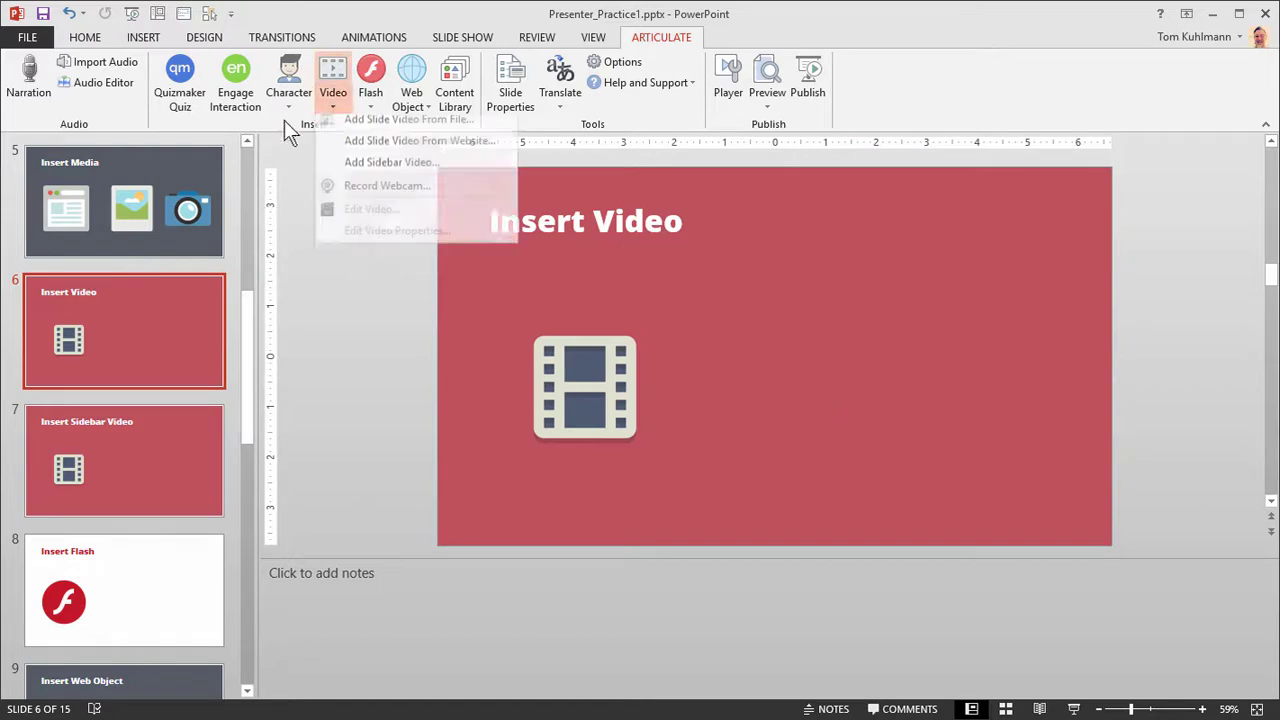
pyautogui.click(393, 131)
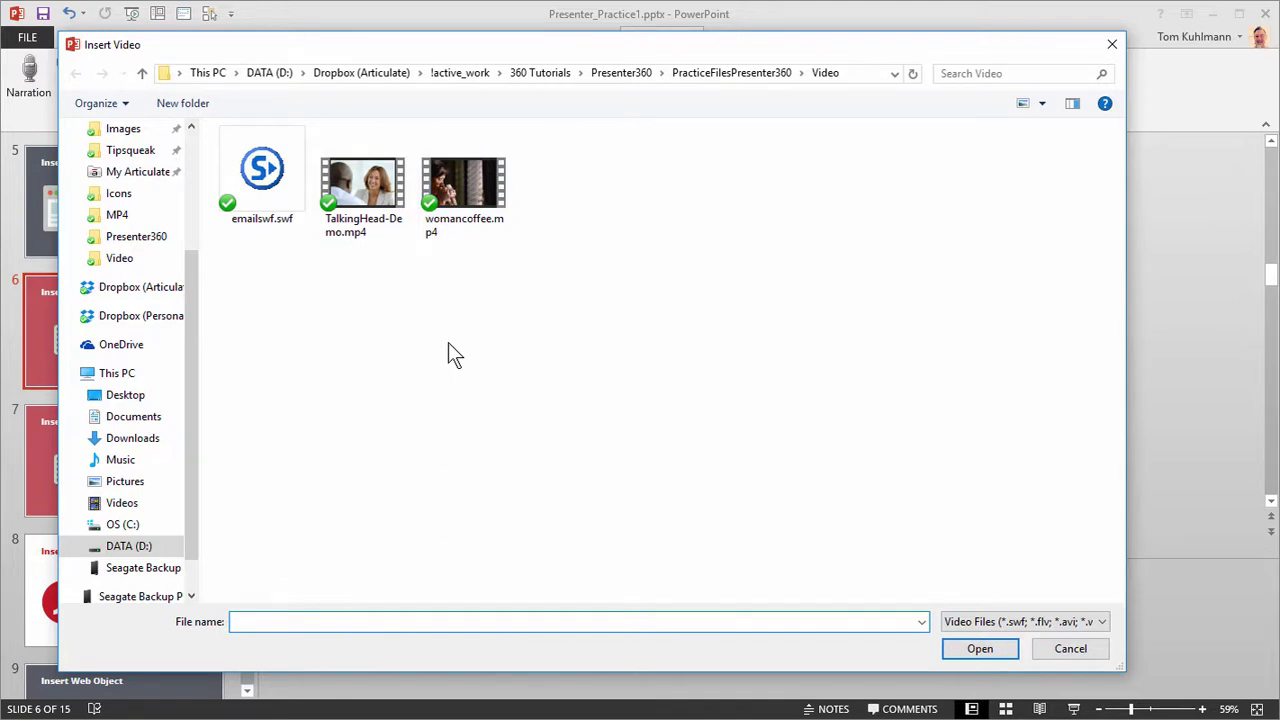
pyautogui.click(478, 218)
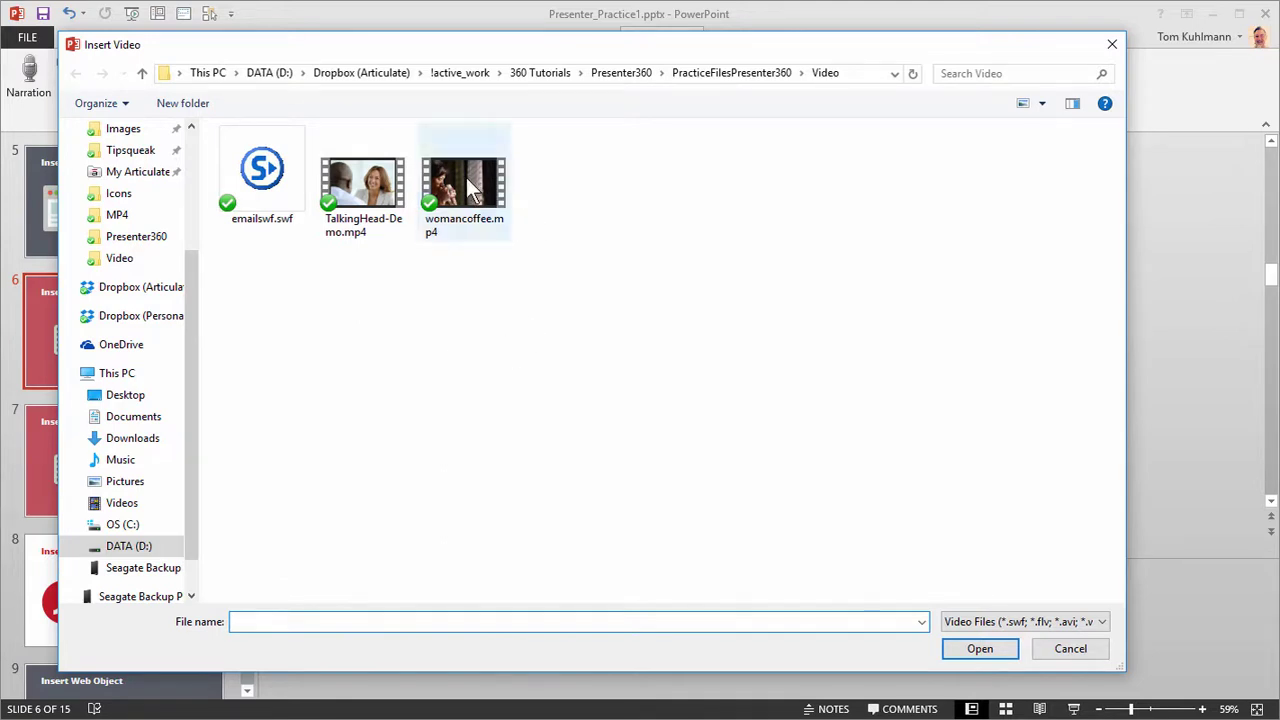
pyautogui.click(991, 651)
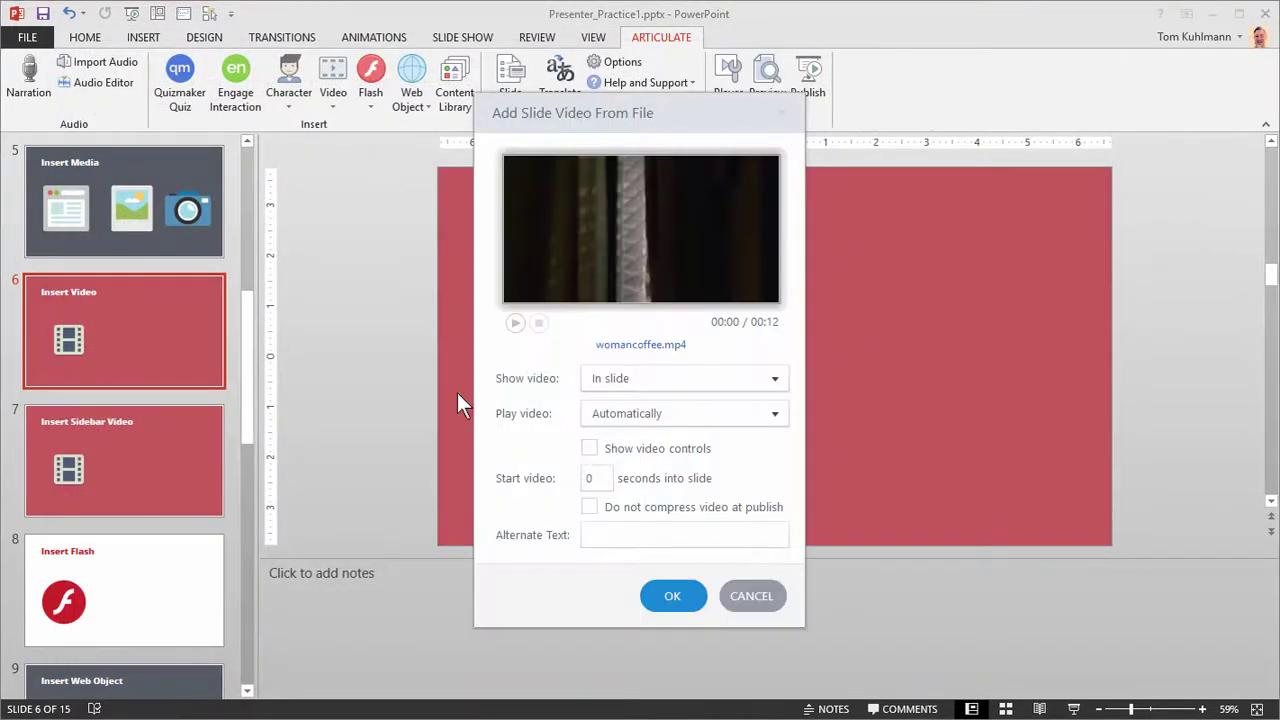
# Step: Play the clip briefly, review its display and playback choices, and insert it shown in the slide and playing automatically
pyautogui.click(515, 323)
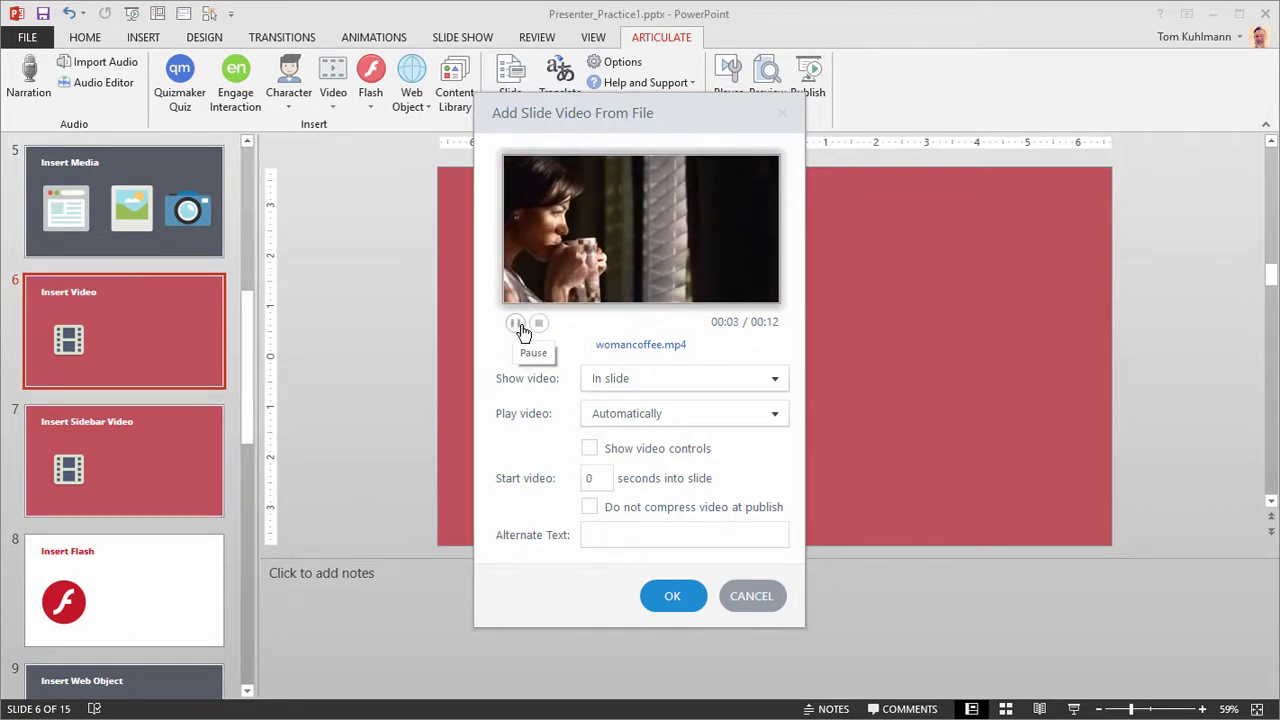
pyautogui.click(539, 323)
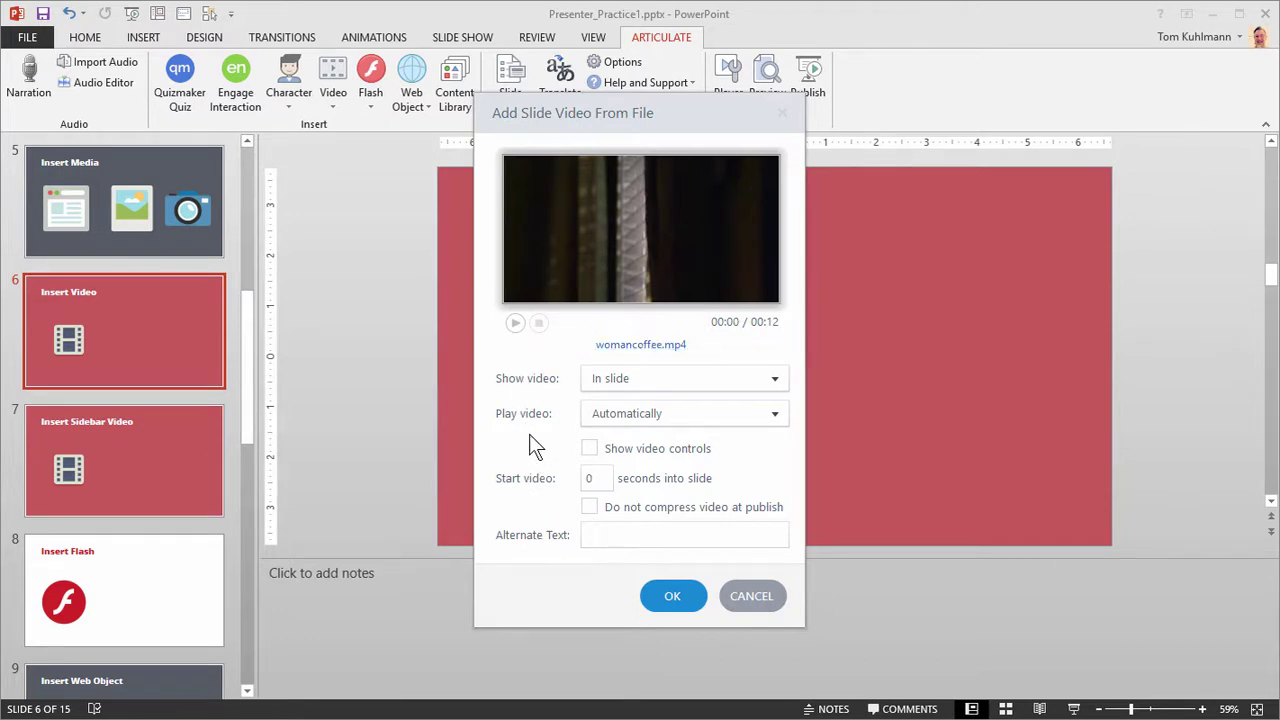
pyautogui.click(775, 382)
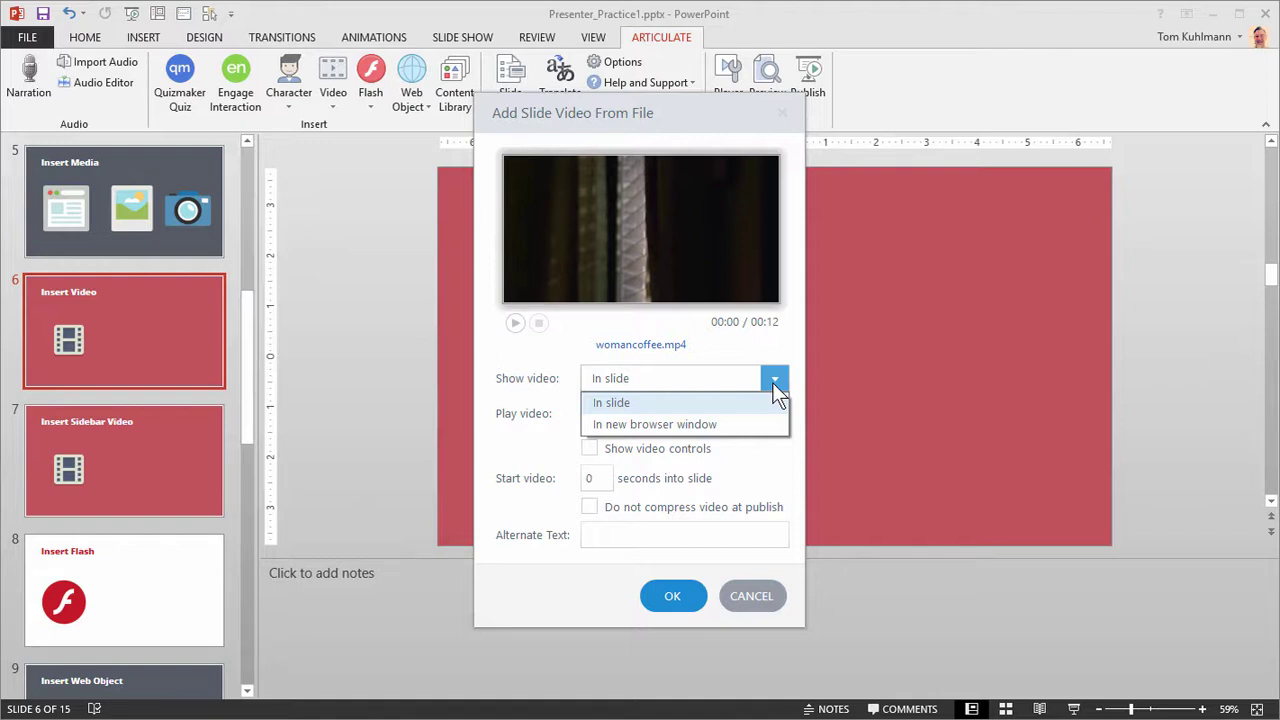
pyautogui.click(509, 459)
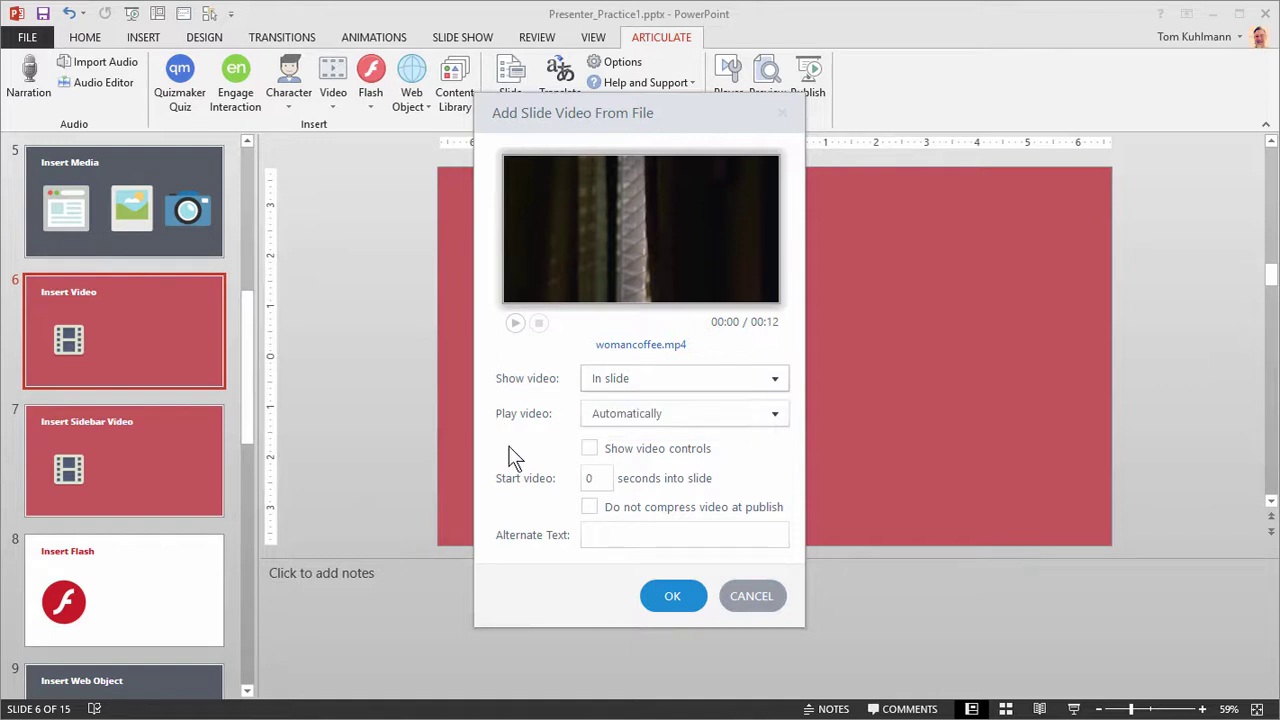
pyautogui.click(774, 416)
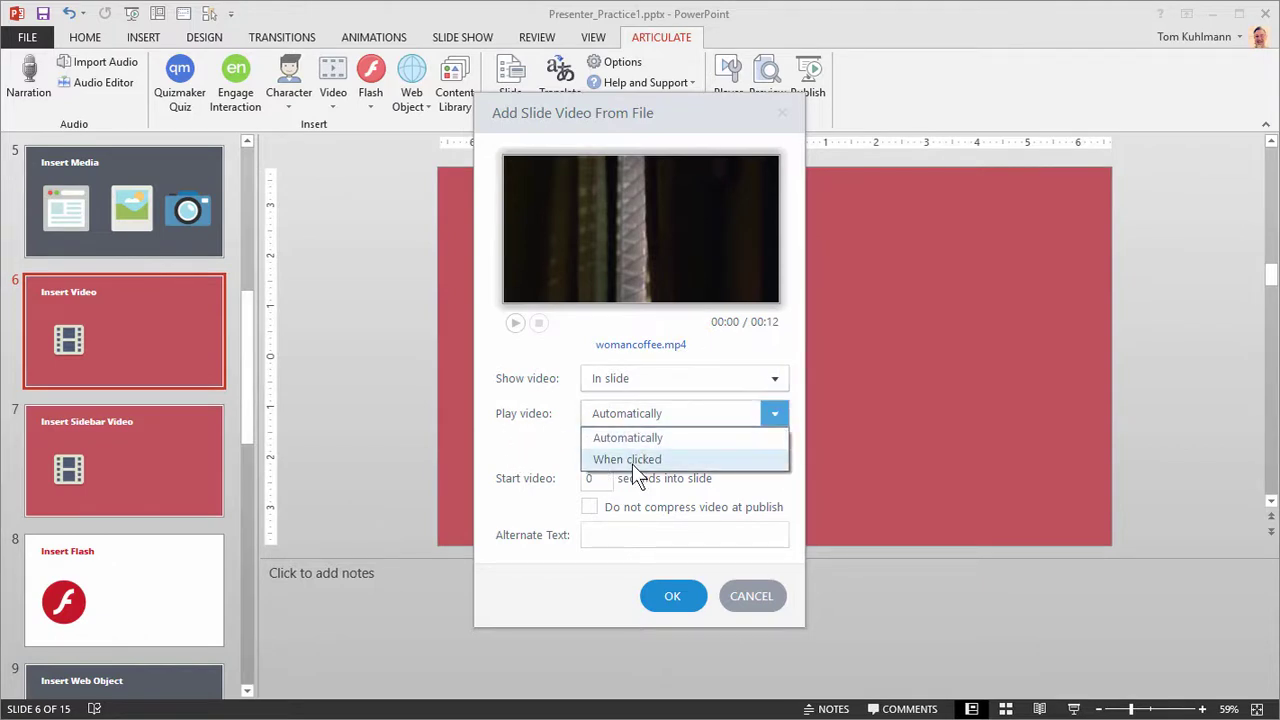
pyautogui.click(516, 452)
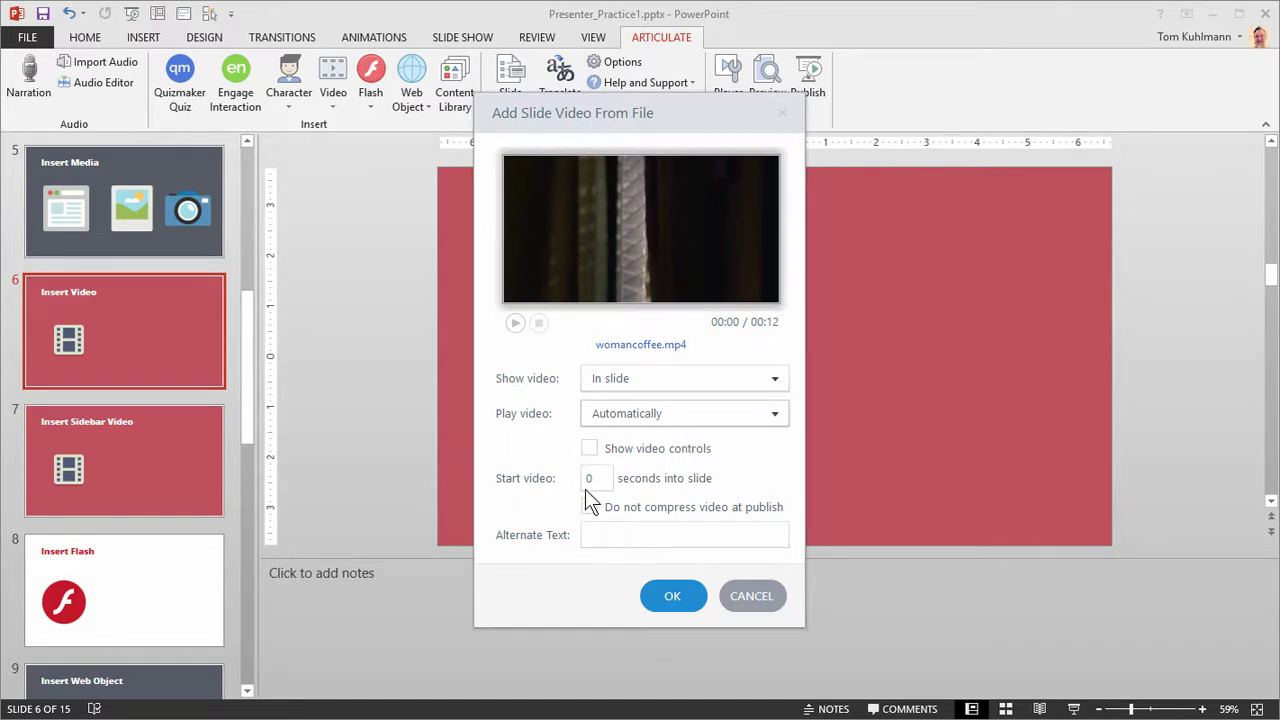
pyautogui.click(690, 600)
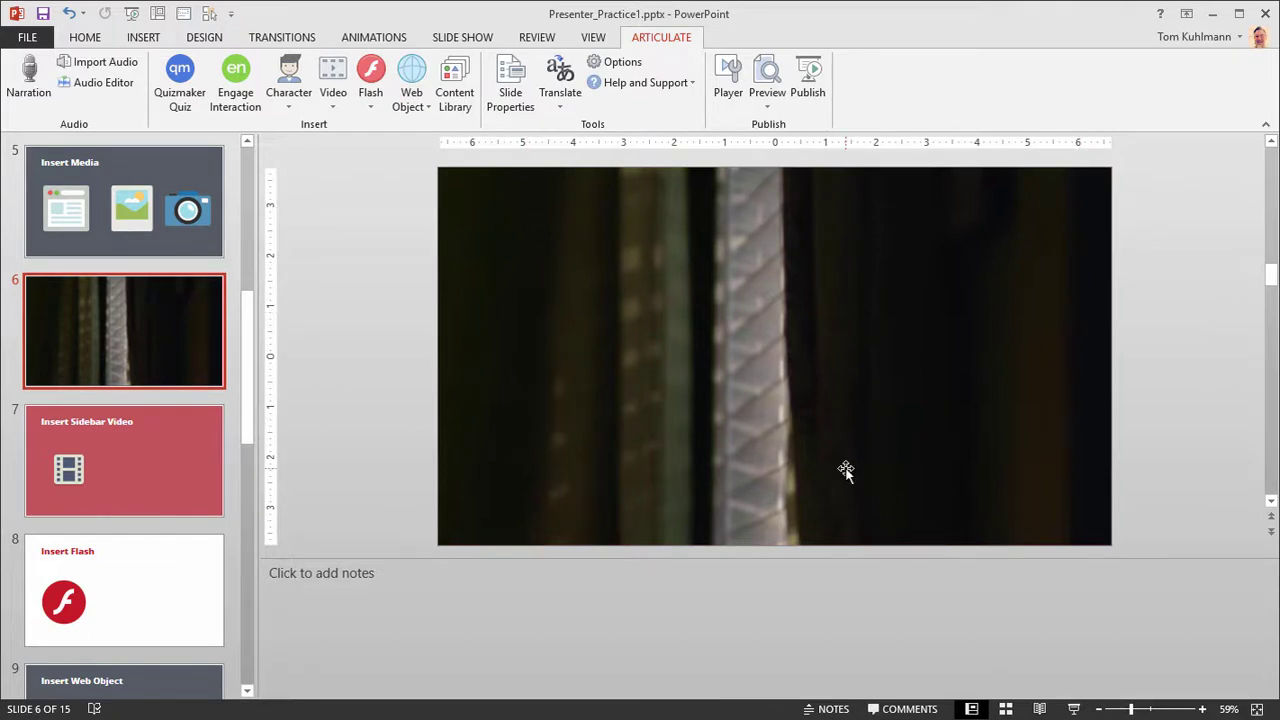
# Step: Shrink the inserted video to about half the slide's width and place it beside the film icon, below the title
pyautogui.click(638, 349)
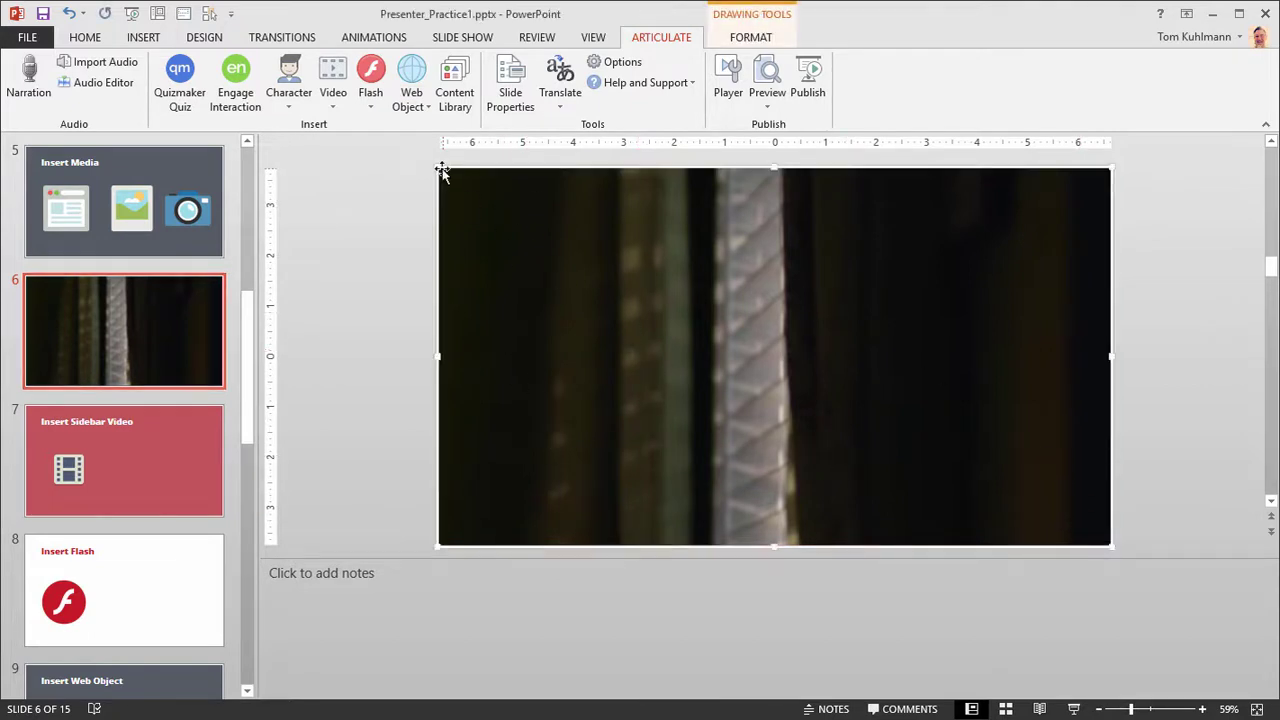
pyautogui.moveTo(442, 172); pyautogui.dragTo(751, 343)
pyautogui.moveTo(860, 400); pyautogui.dragTo(841, 349)
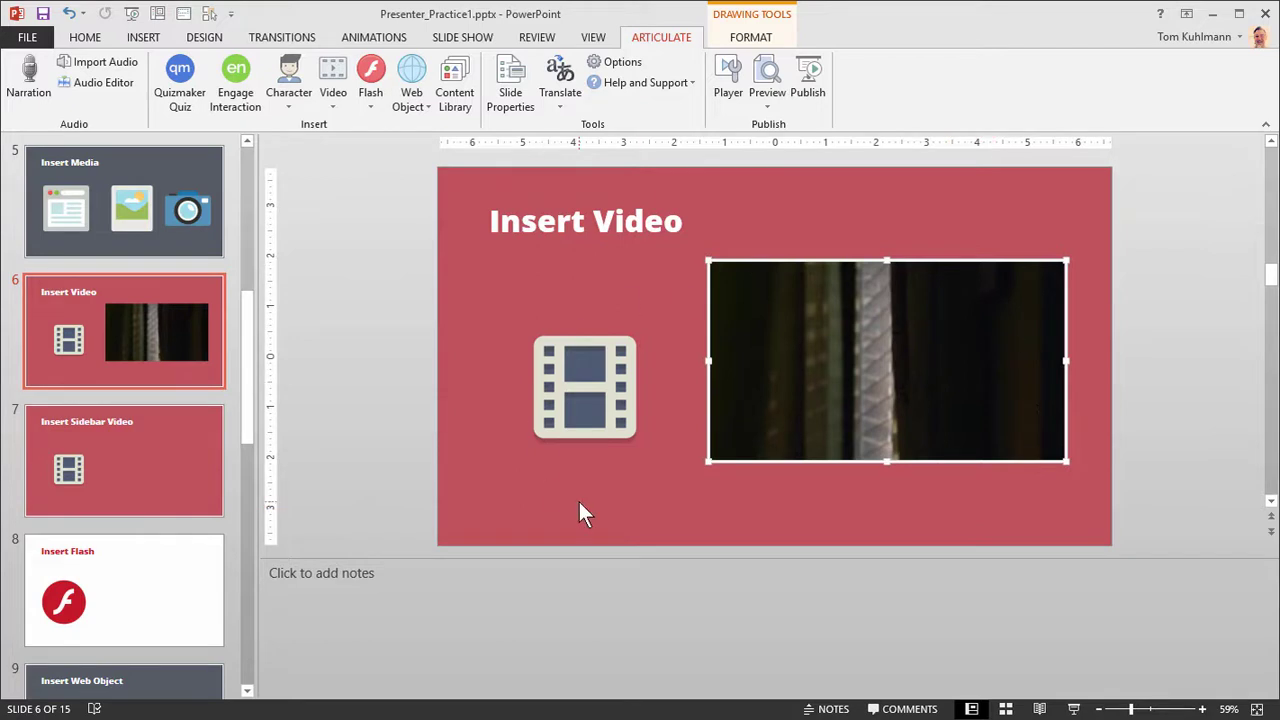
# Step: Preview the Insert Video slide in desktop, landscape phone and landscape tablet layouts, checking the tablet player's menu, and close the preview
pyautogui.click(767, 100)
pyautogui.click(781, 126)
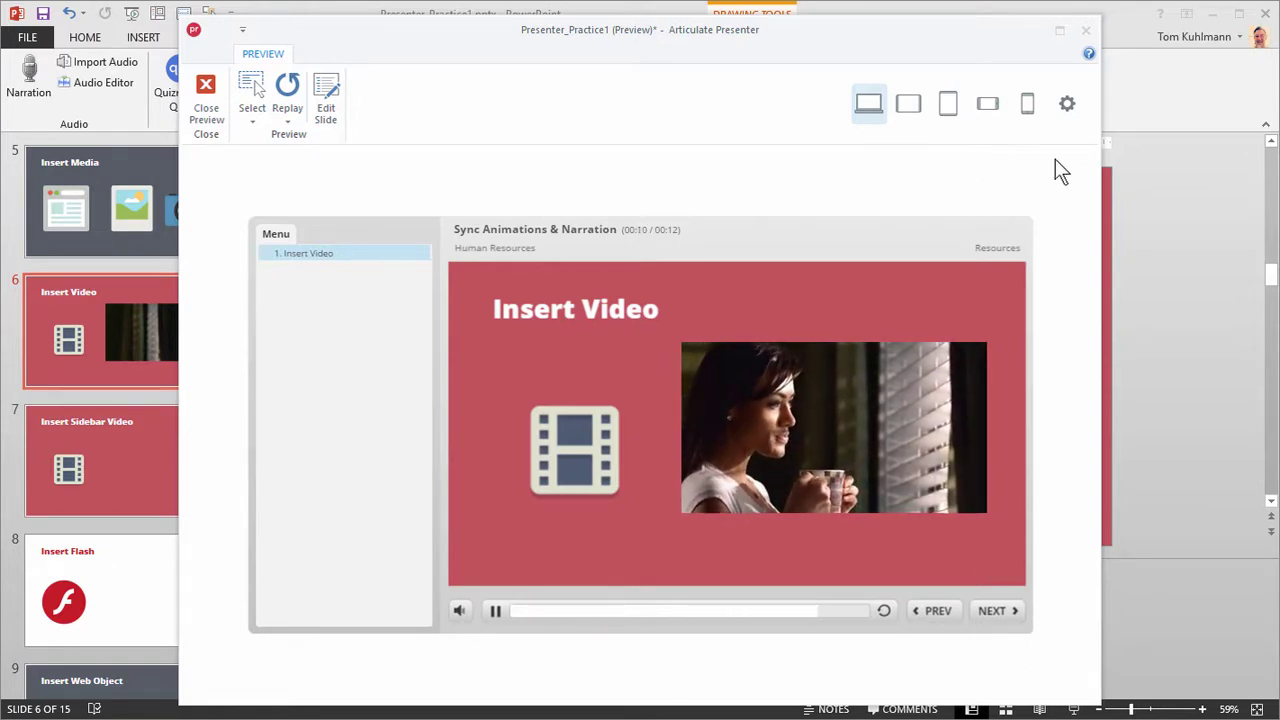
pyautogui.click(988, 106)
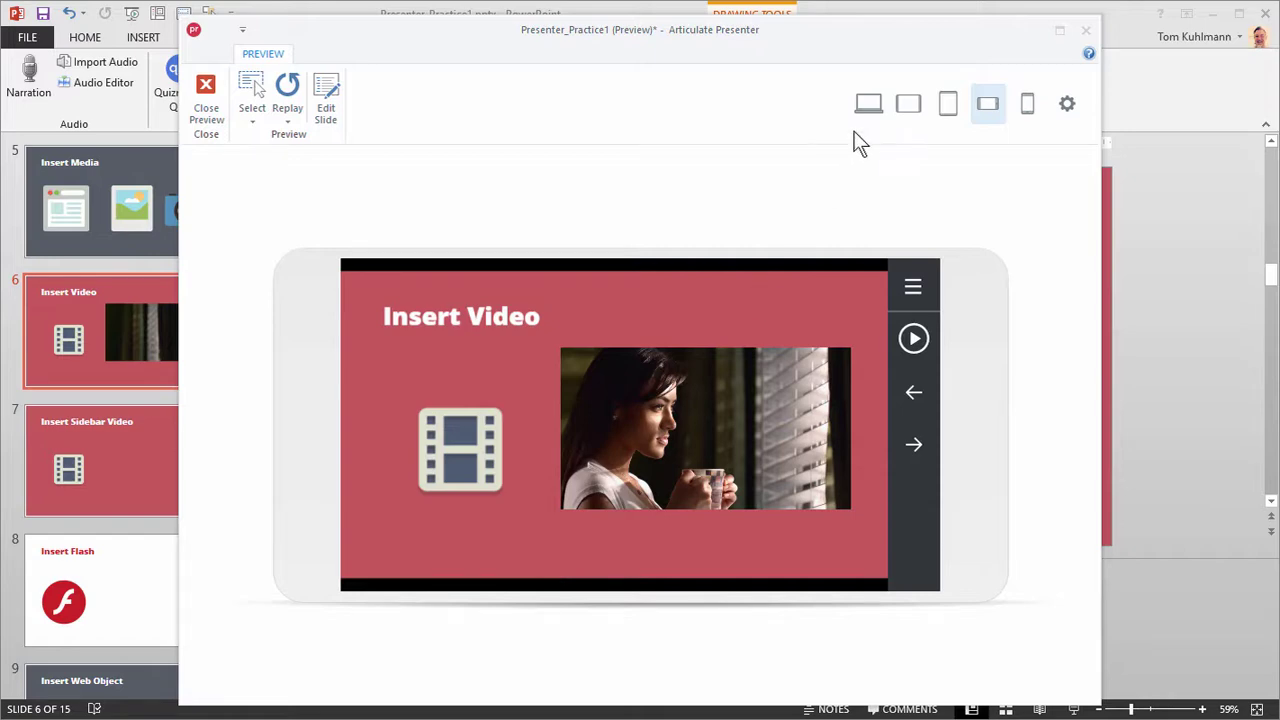
pyautogui.click(867, 108)
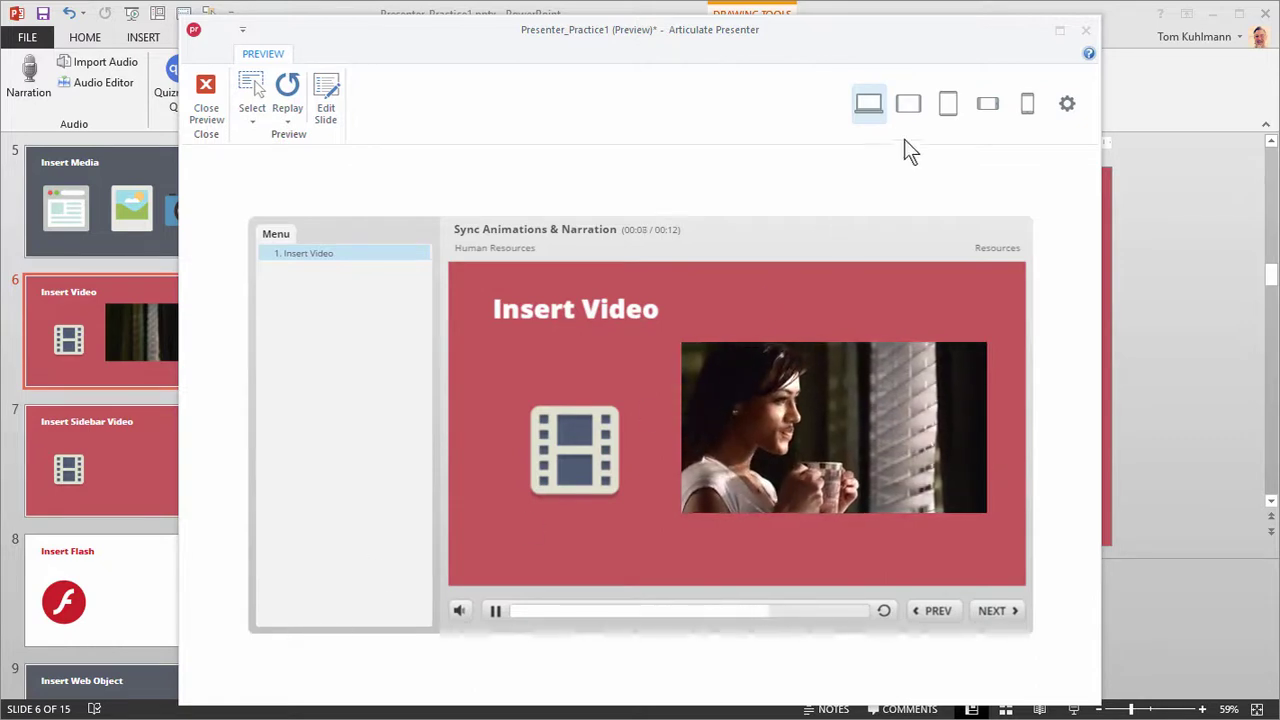
pyautogui.click(907, 105)
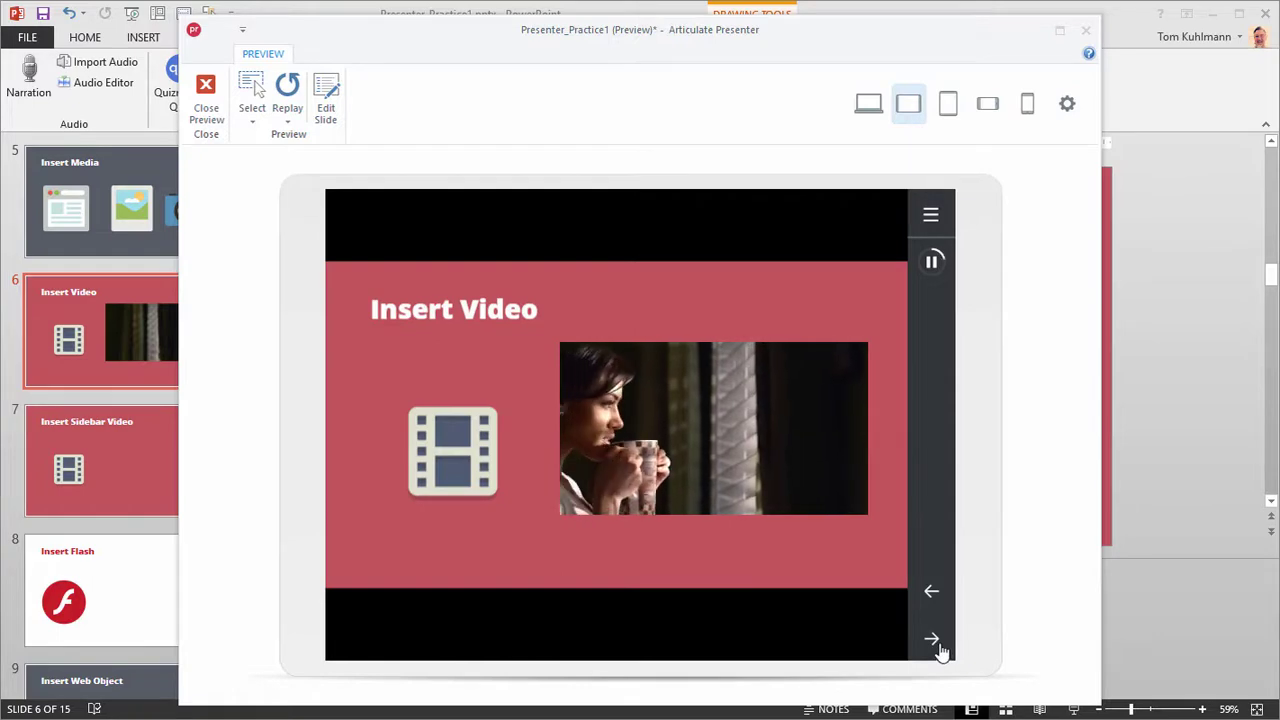
pyautogui.click(931, 214)
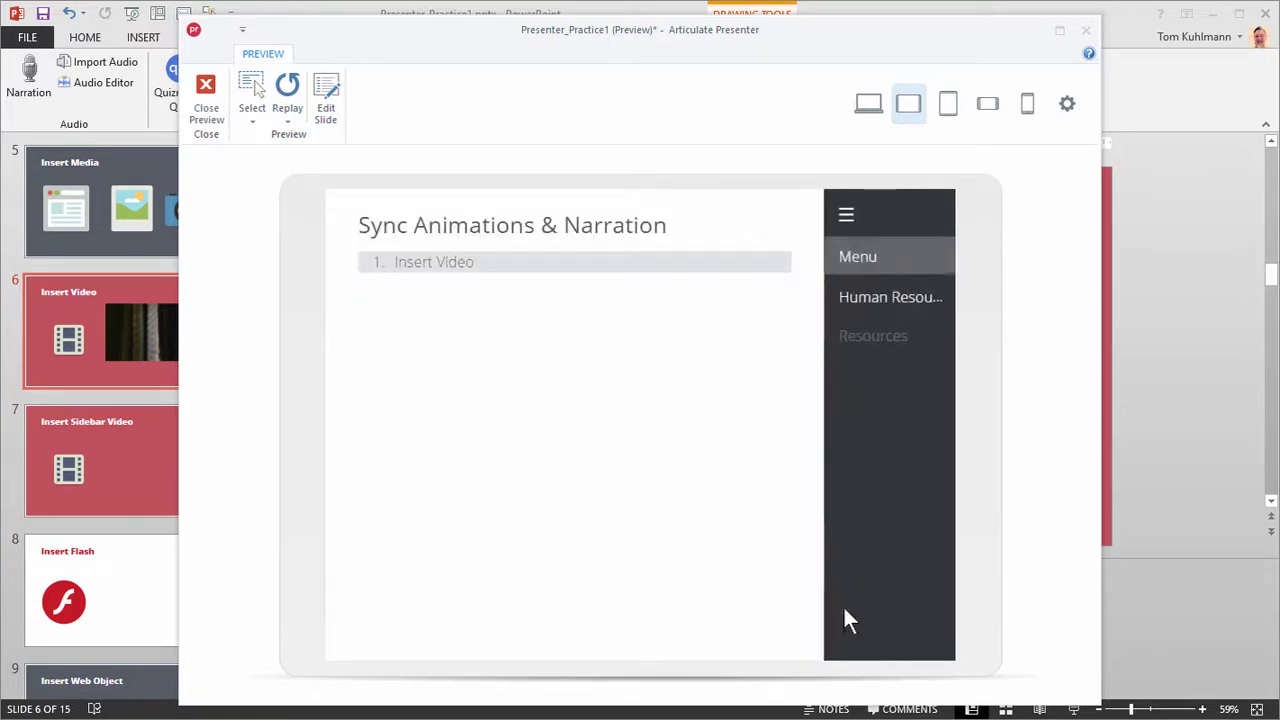
pyautogui.click(930, 216)
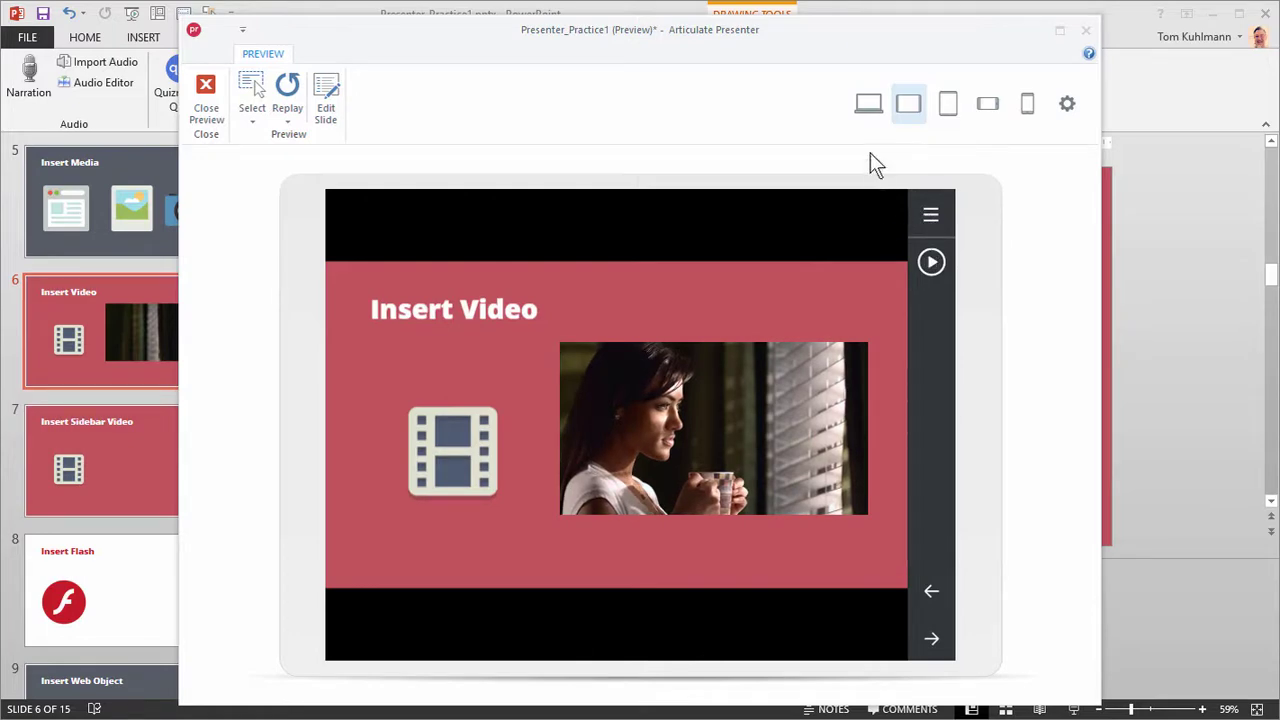
pyautogui.click(868, 108)
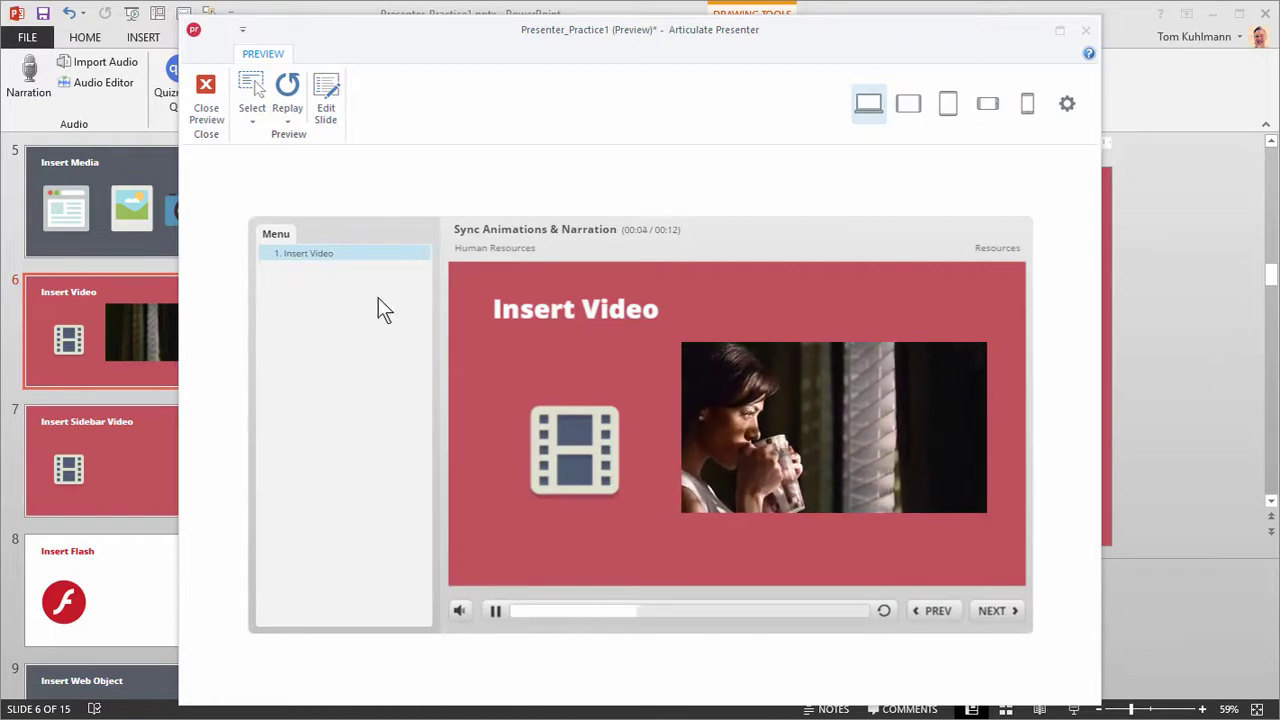
pyautogui.click(204, 115)
# Step: Add TalkingHead-Demo.mp4 as a sidebar video on the Insert Sidebar Video slide
pyautogui.click(176, 470)
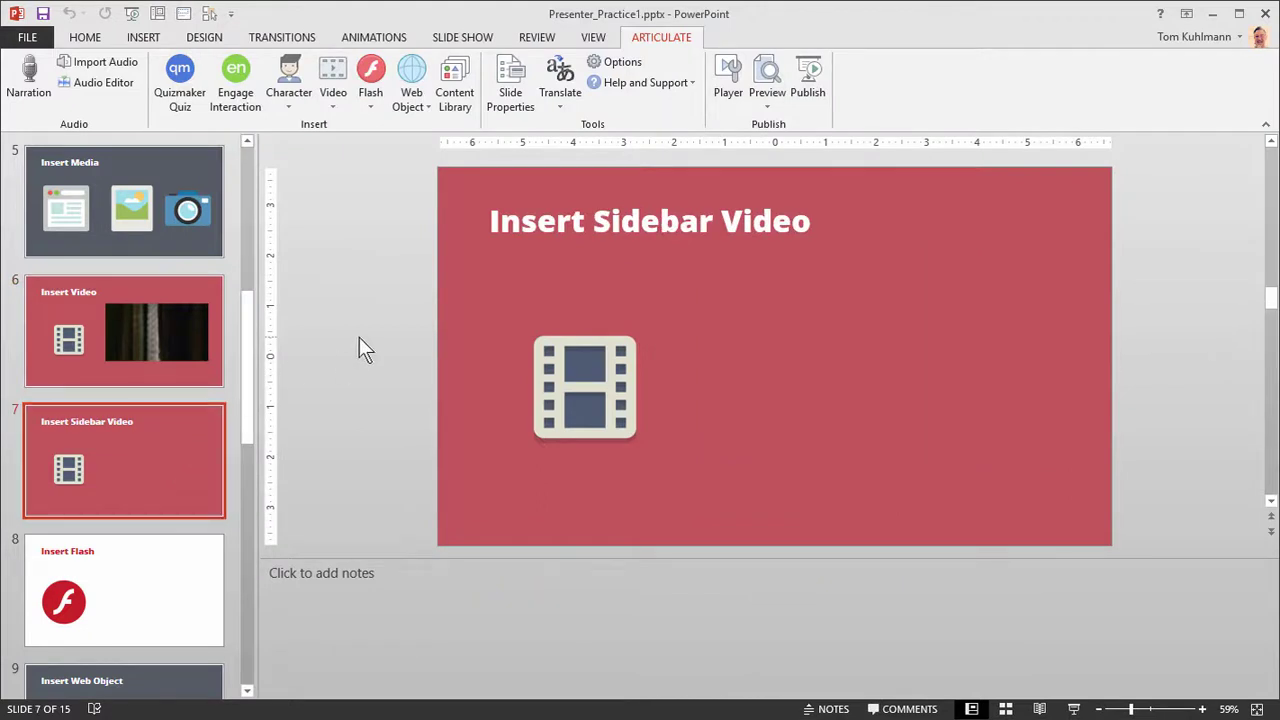
pyautogui.click(337, 104)
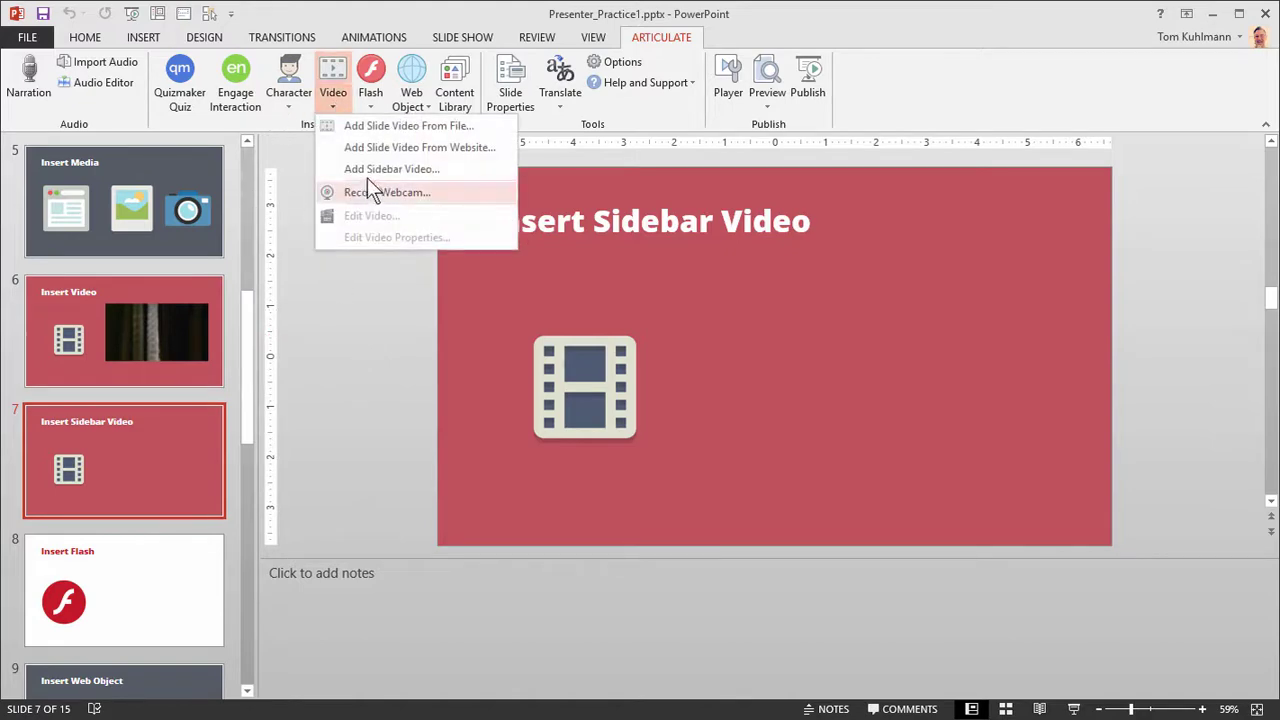
pyautogui.click(389, 165)
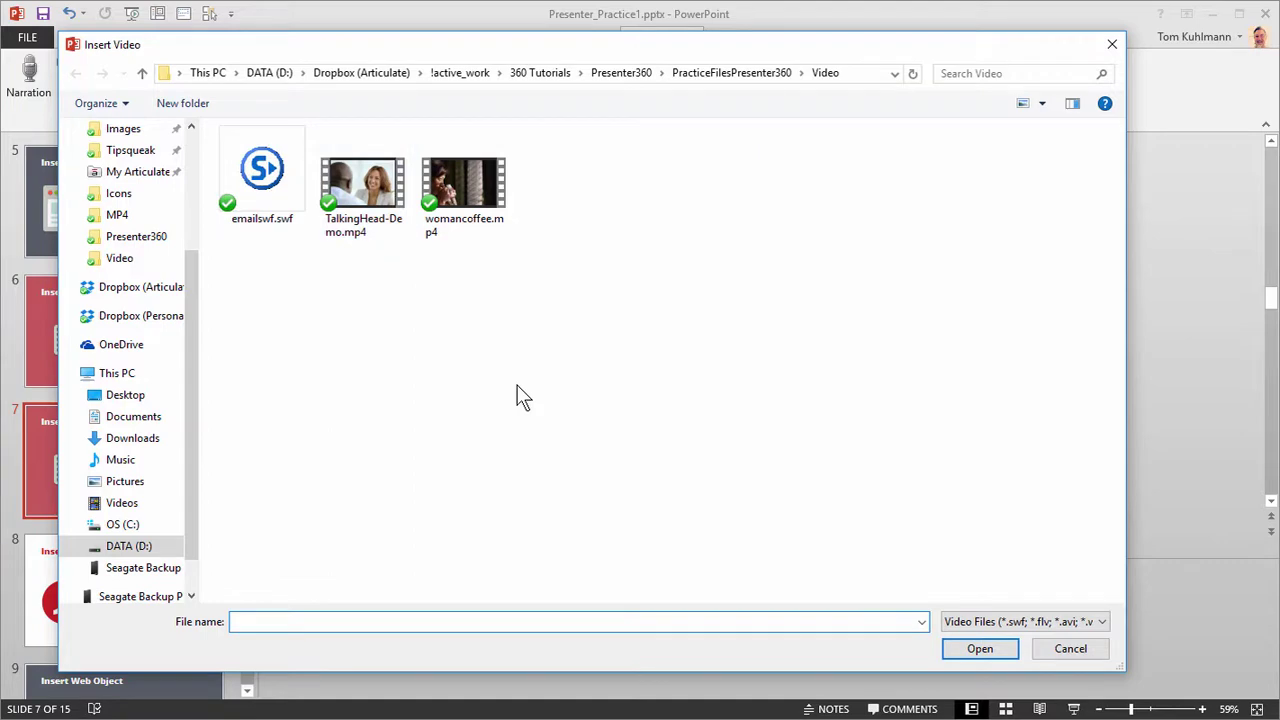
pyautogui.click(369, 226)
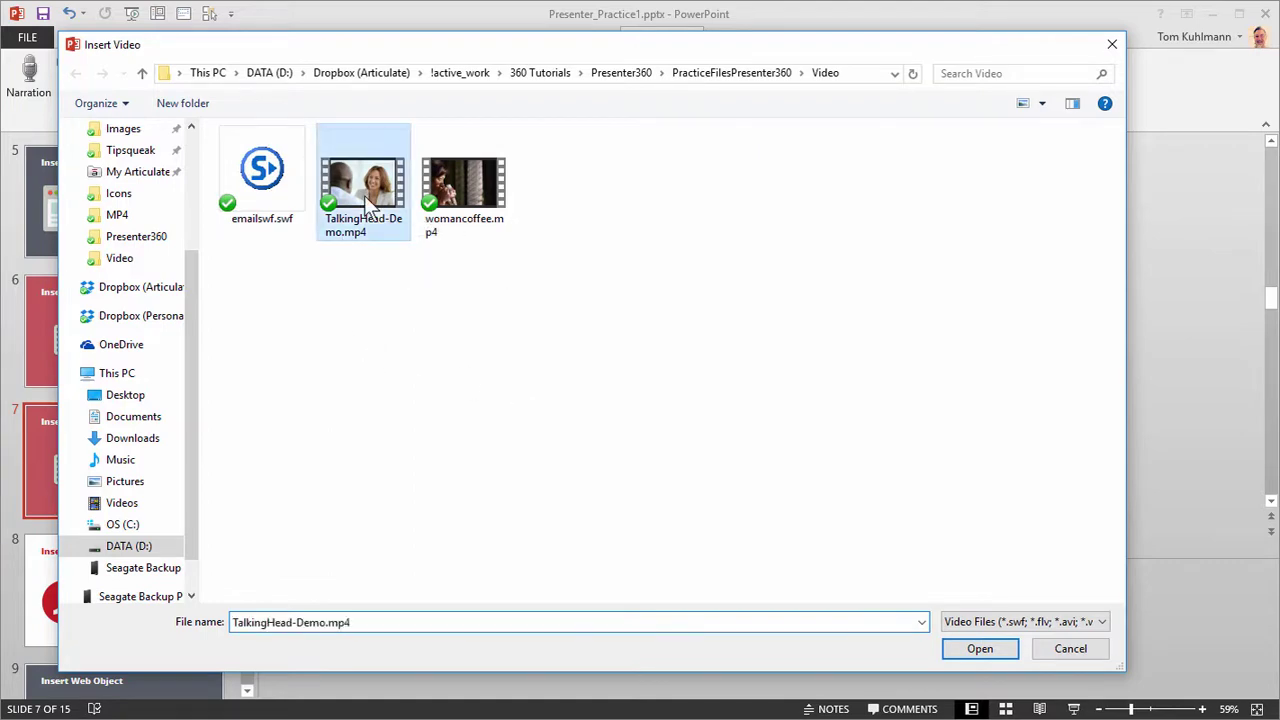
pyautogui.click(980, 650)
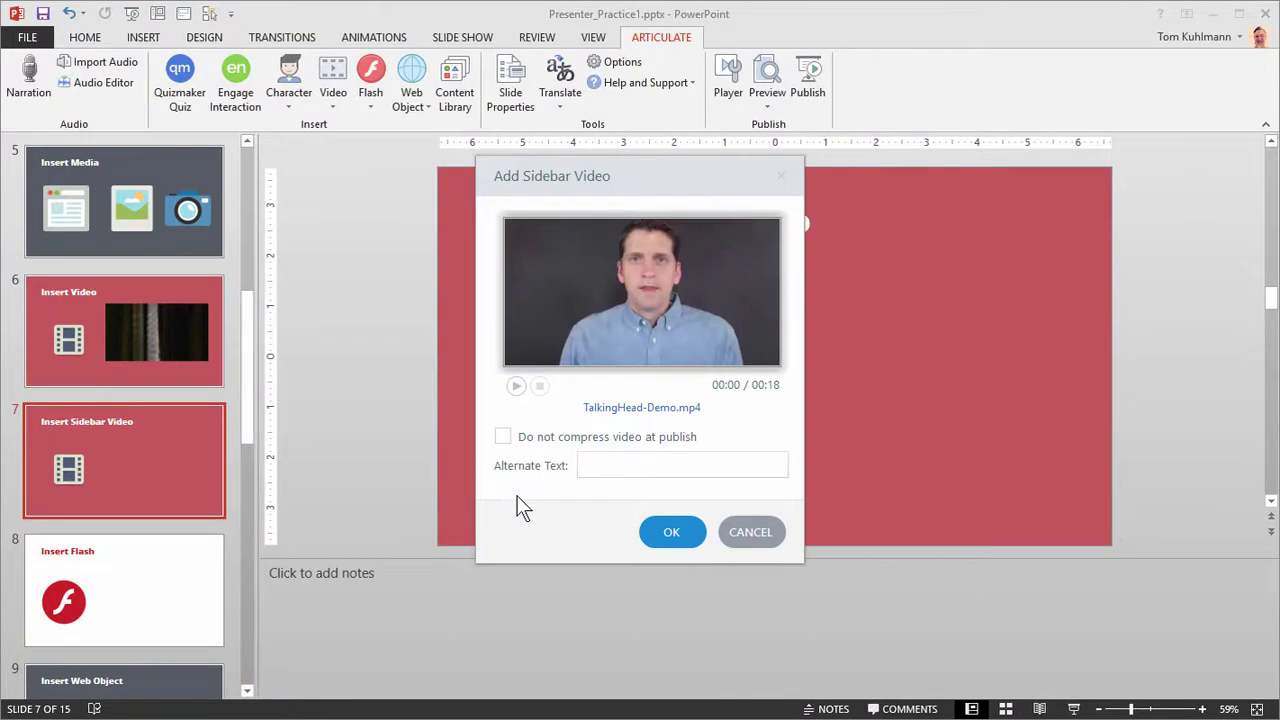
pyautogui.click(677, 542)
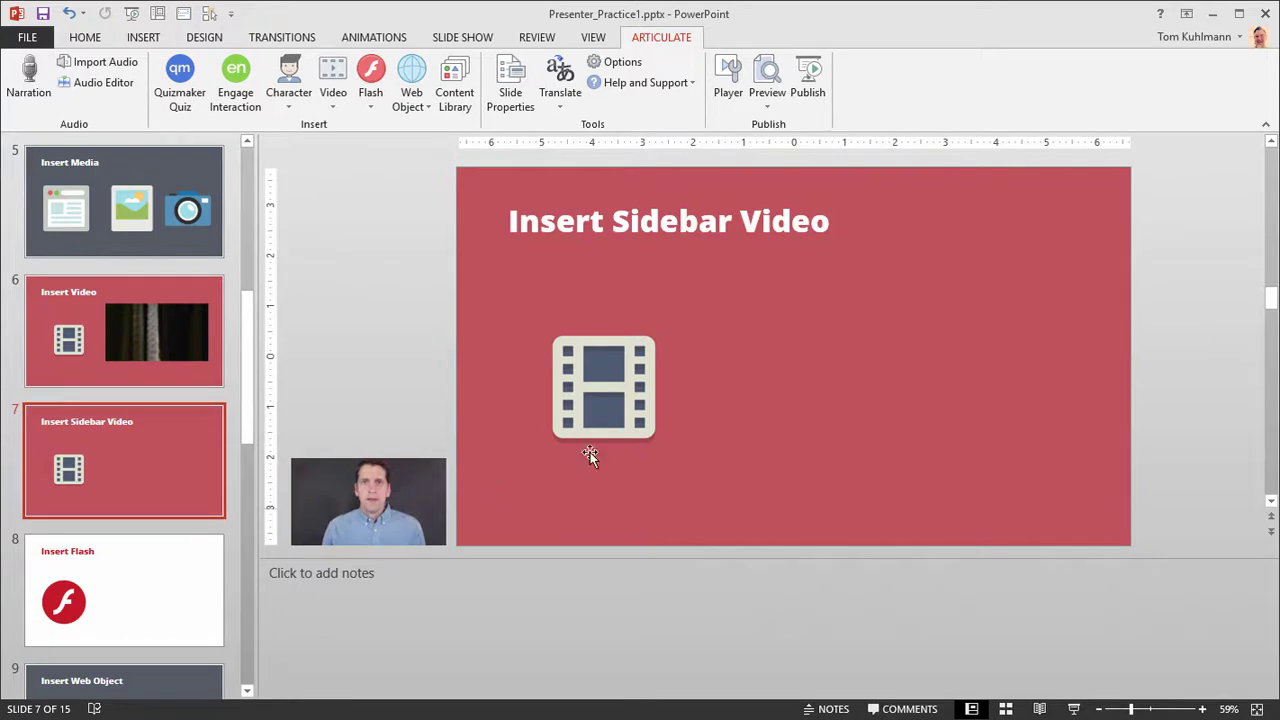
# Step: Preview the Insert Sidebar Video slide, pause playback to examine the sidebar video in the player, and close the preview
pyautogui.click(759, 97)
pyautogui.click(785, 123)
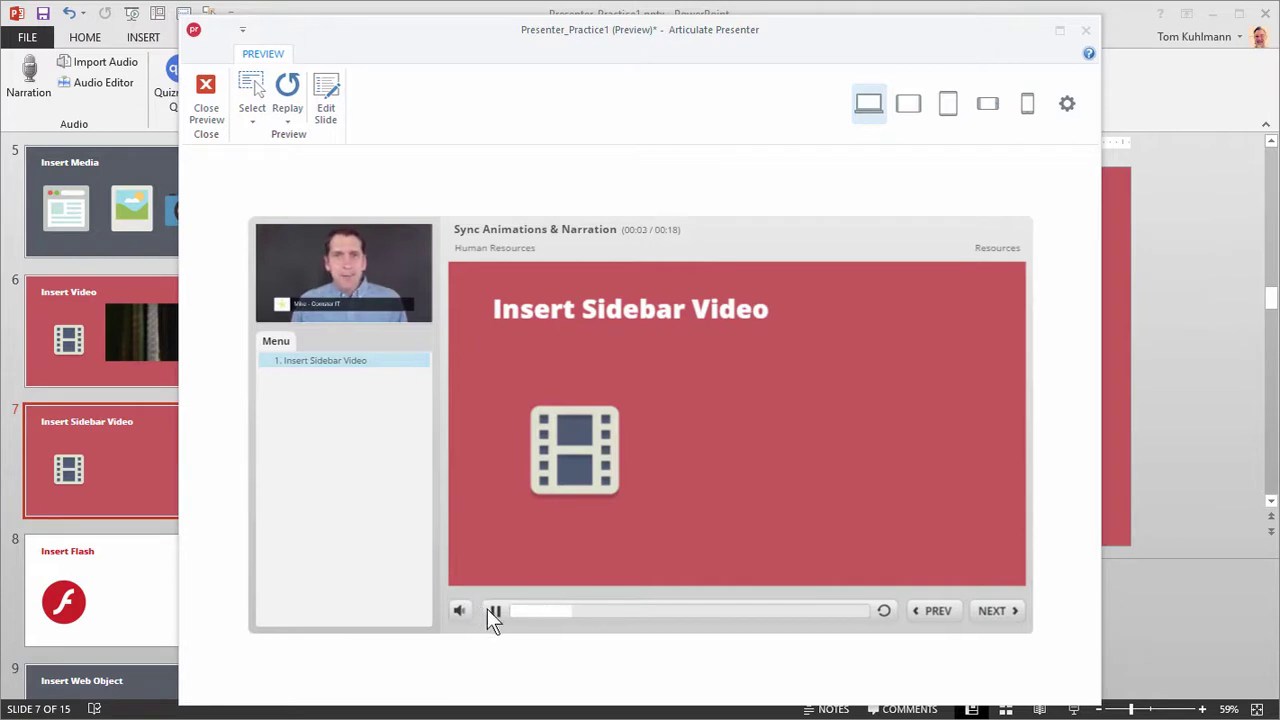
pyautogui.click(493, 614)
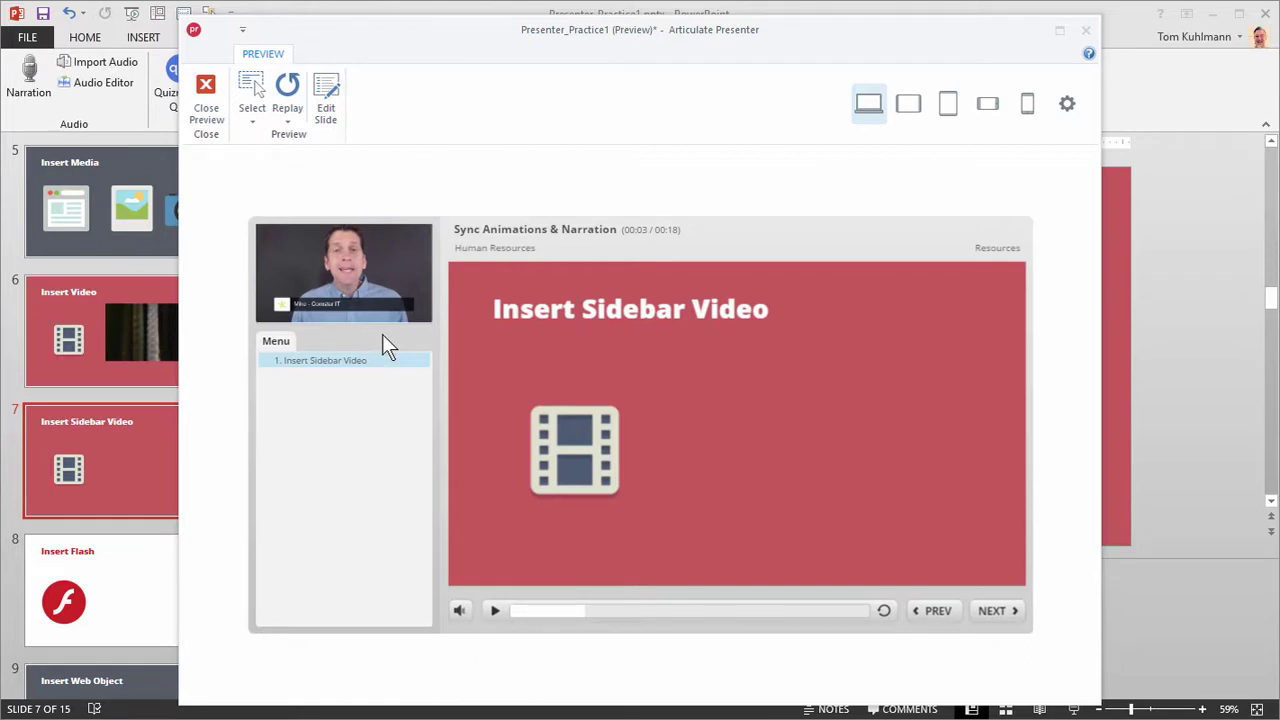
pyautogui.click(222, 101)
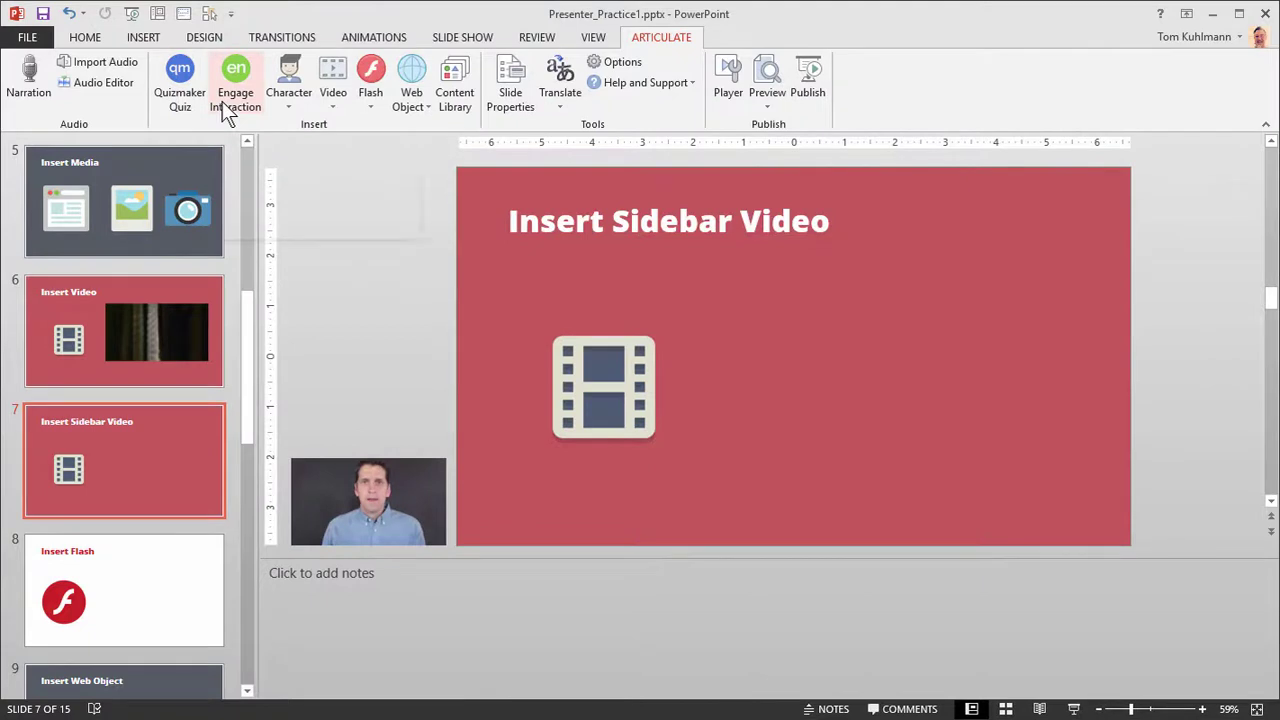
# Step: Insert emailswf.swf on the Insert Flash slide, shown in the slide and played automatically
pyautogui.click(177, 598)
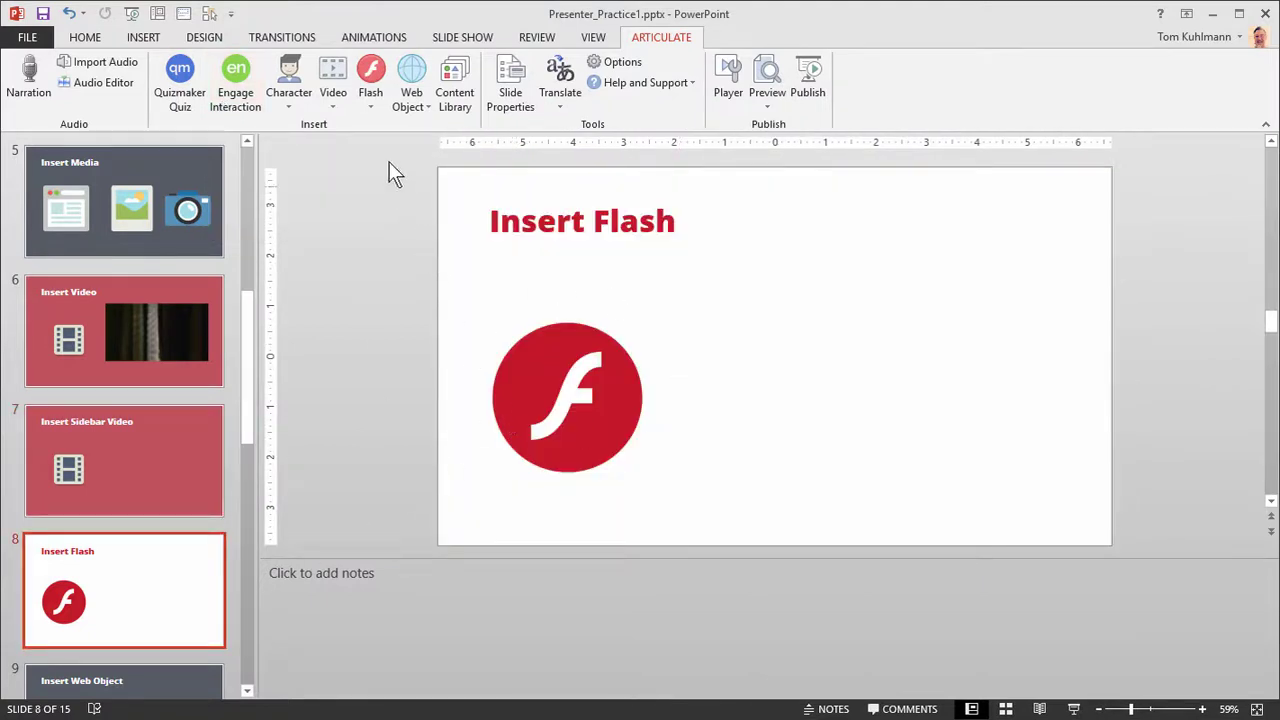
pyautogui.click(380, 104)
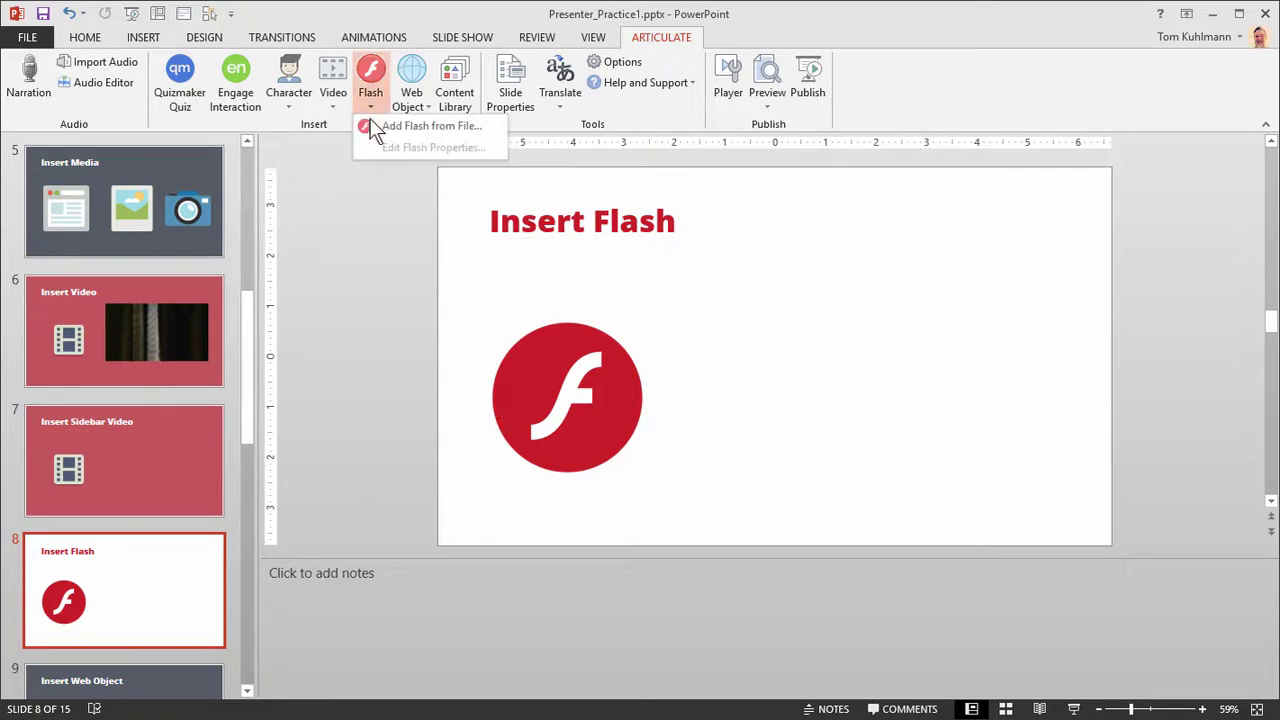
pyautogui.click(391, 128)
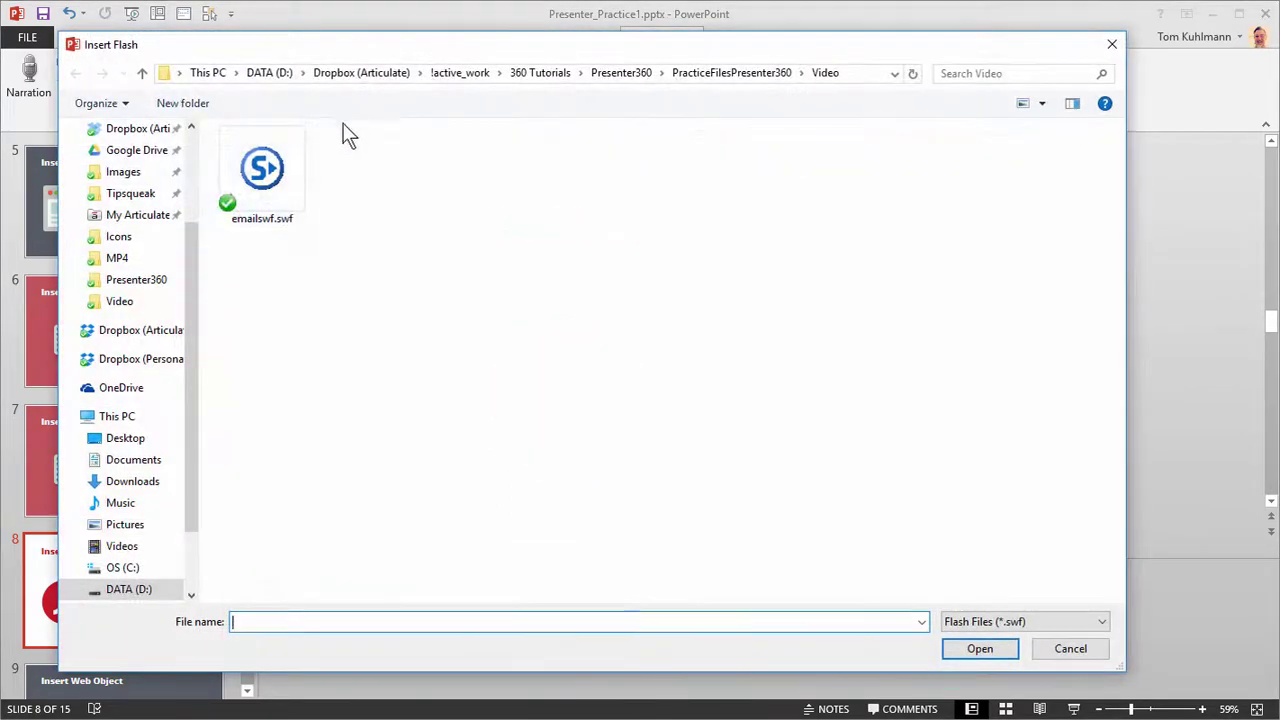
pyautogui.click(262, 165)
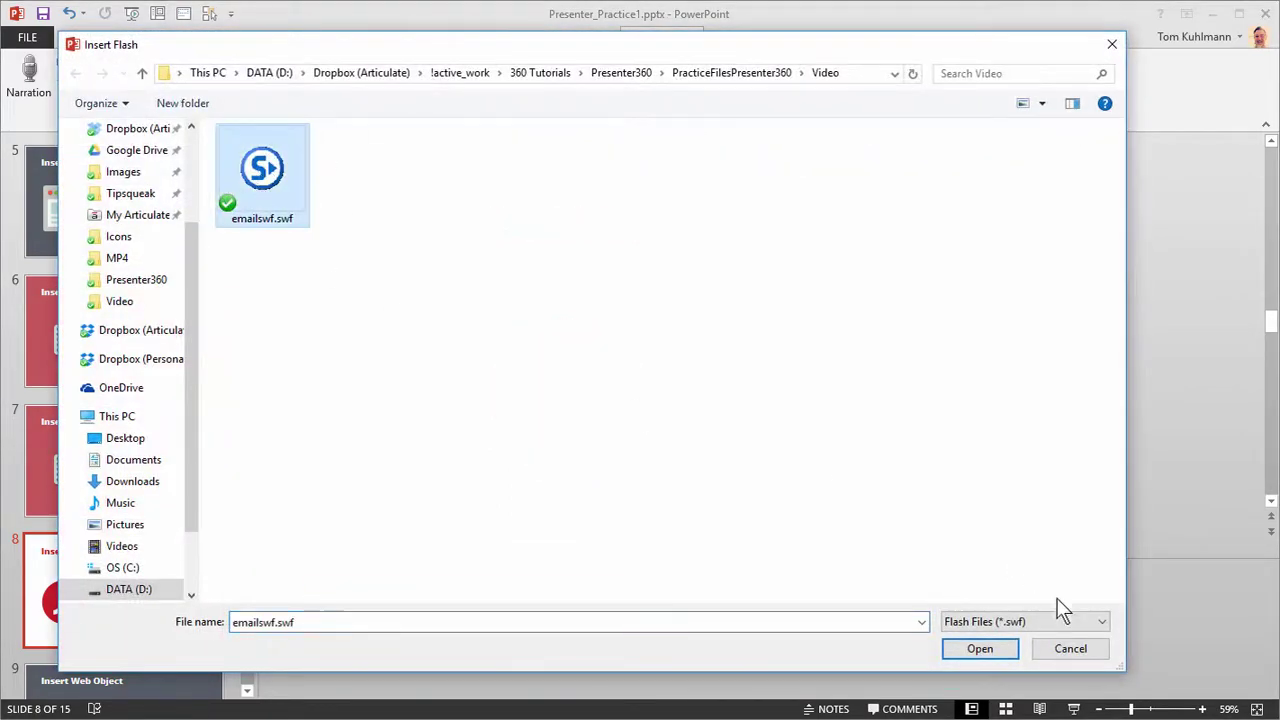
pyautogui.click(980, 649)
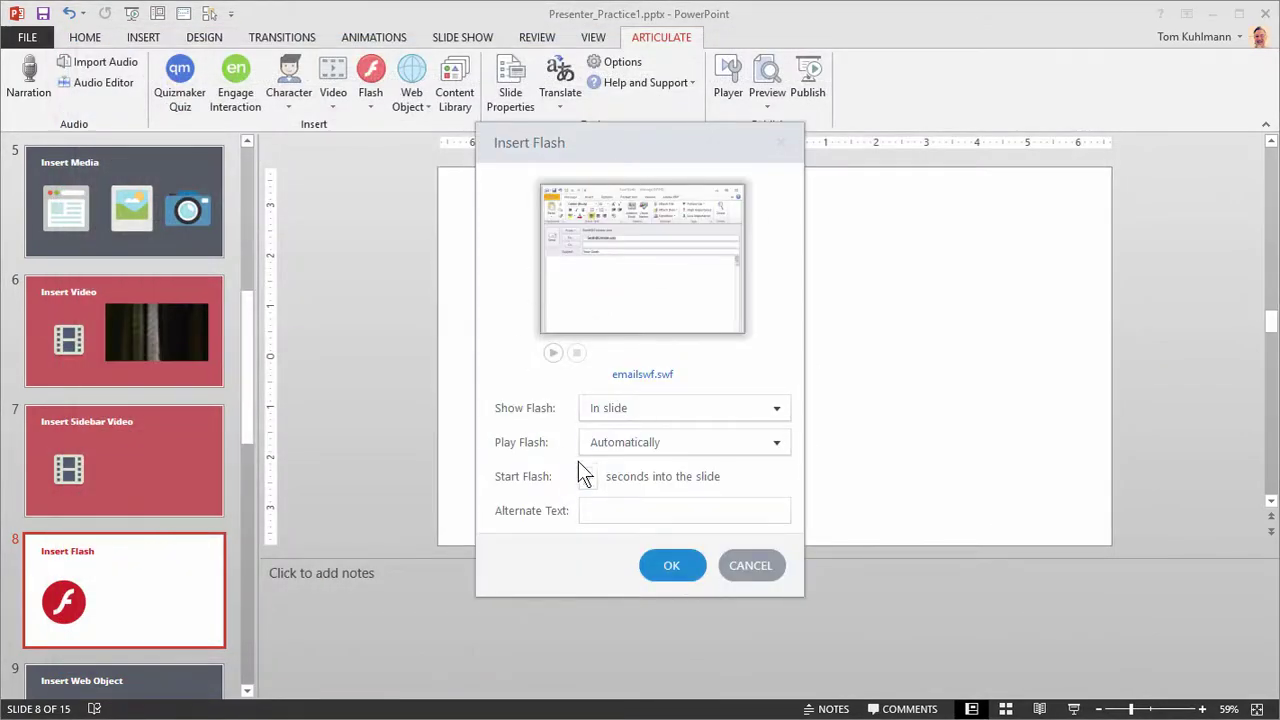
pyautogui.click(671, 565)
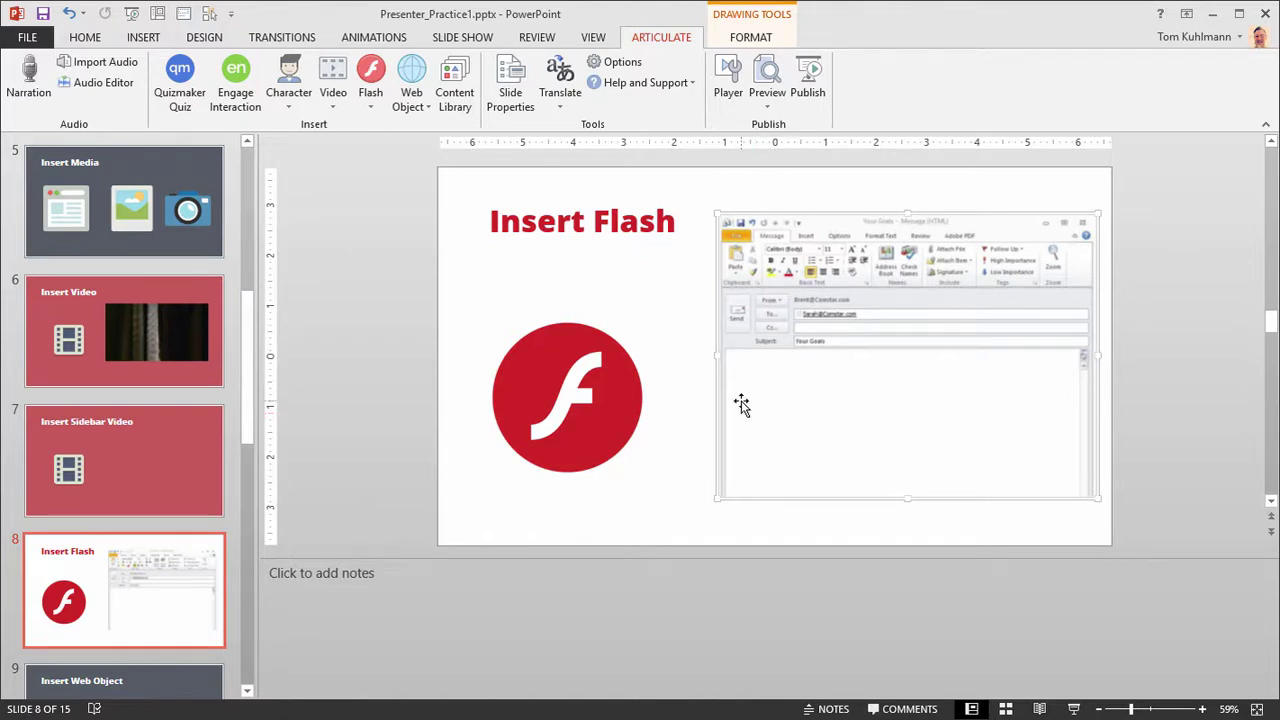
# Step: Examine the web publishing formats, try the Flash / HTML5 option, and leave without publishing
pyautogui.click(817, 82)
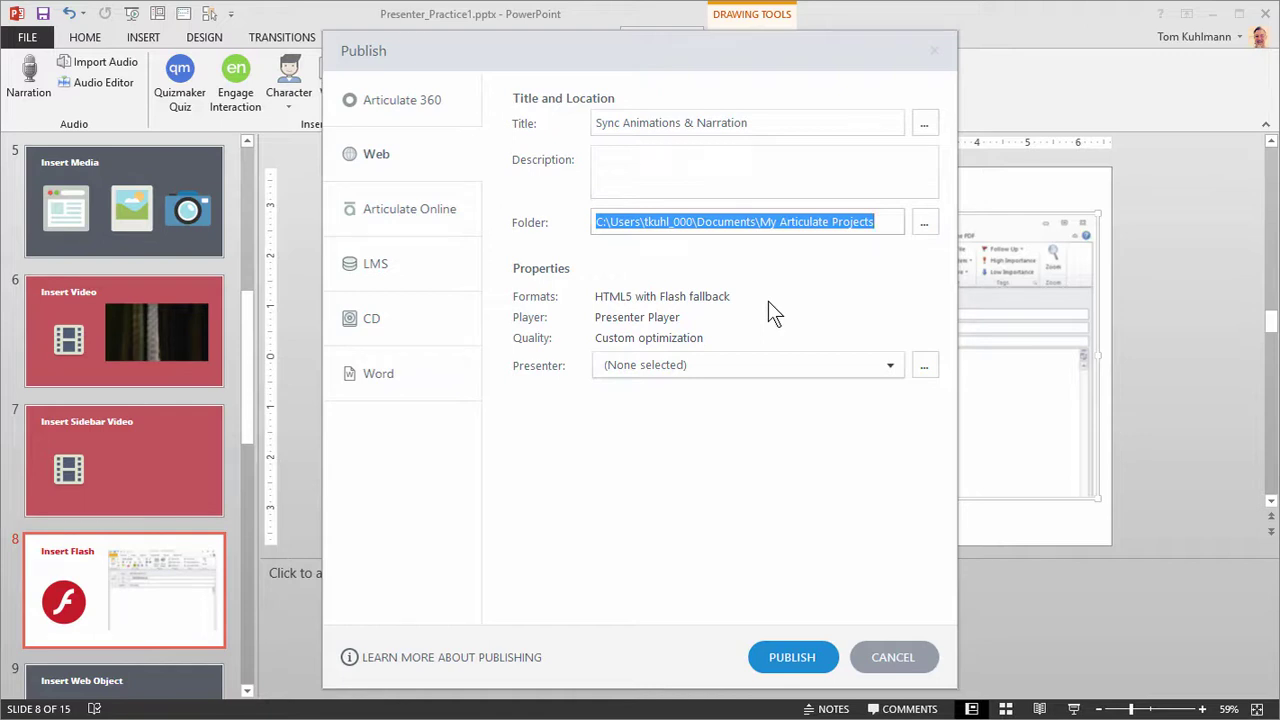
pyautogui.click(661, 299)
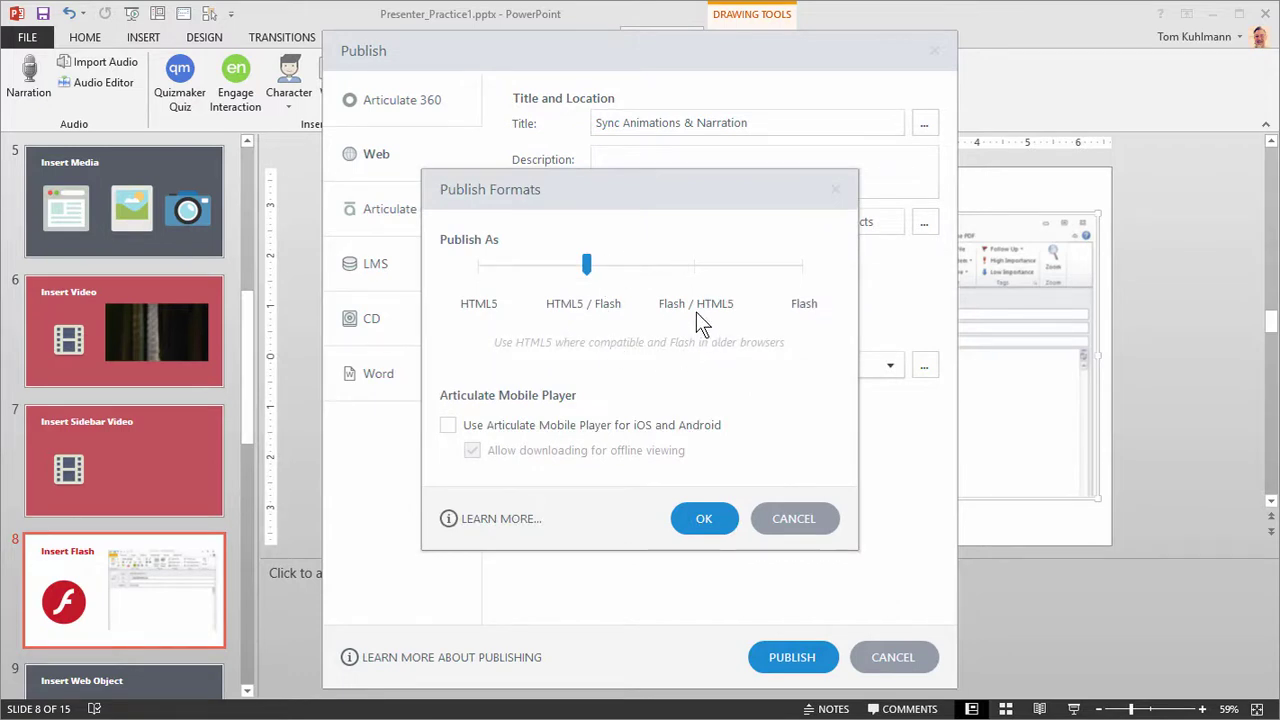
pyautogui.click(697, 270)
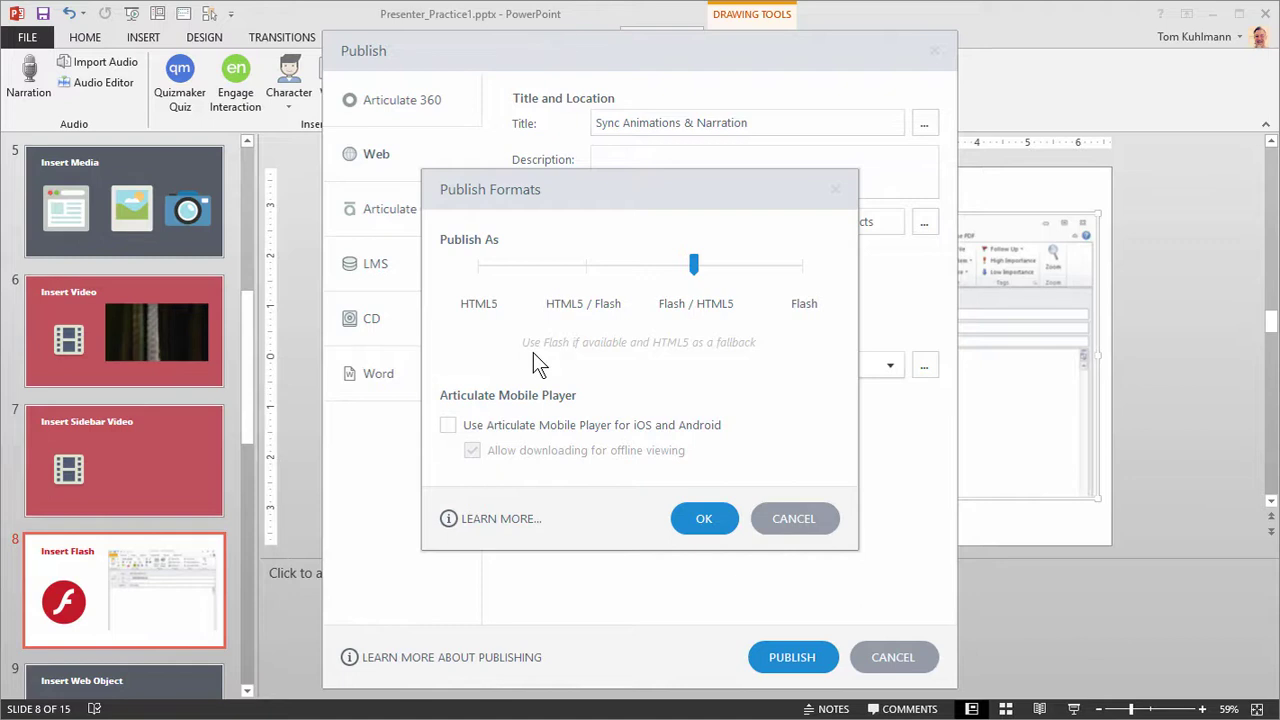
pyautogui.click(786, 515)
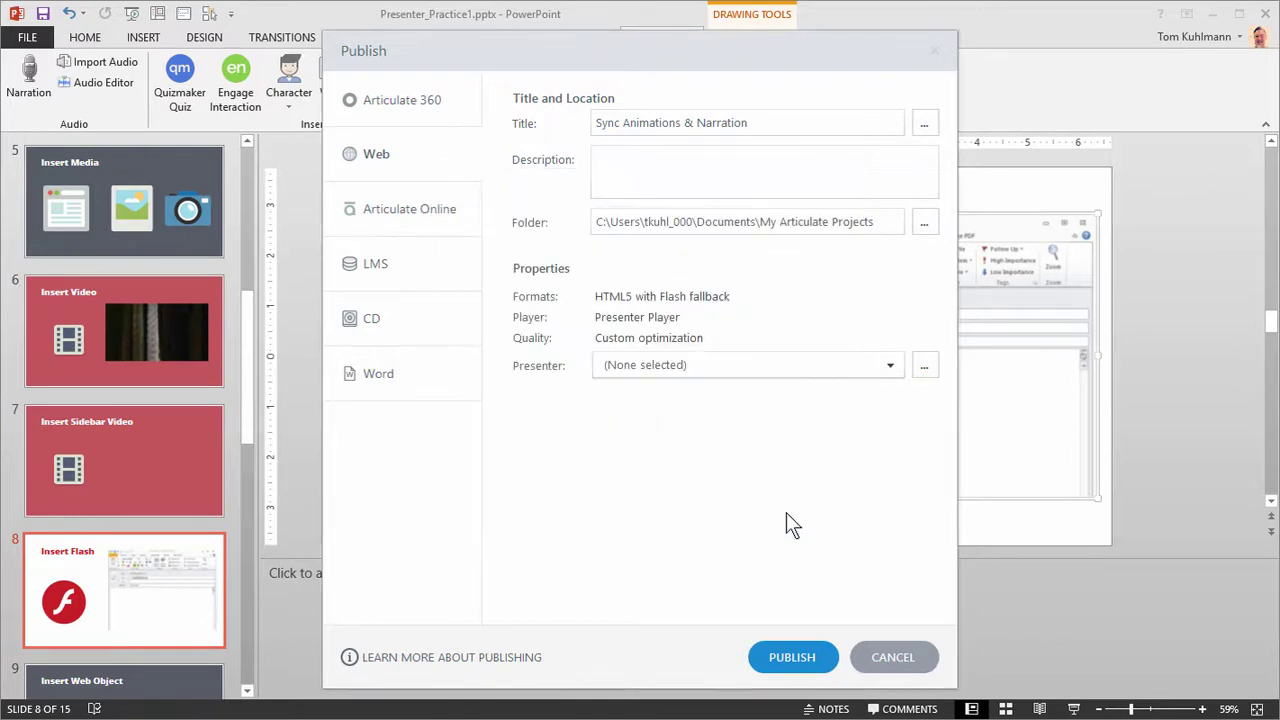
pyautogui.click(902, 662)
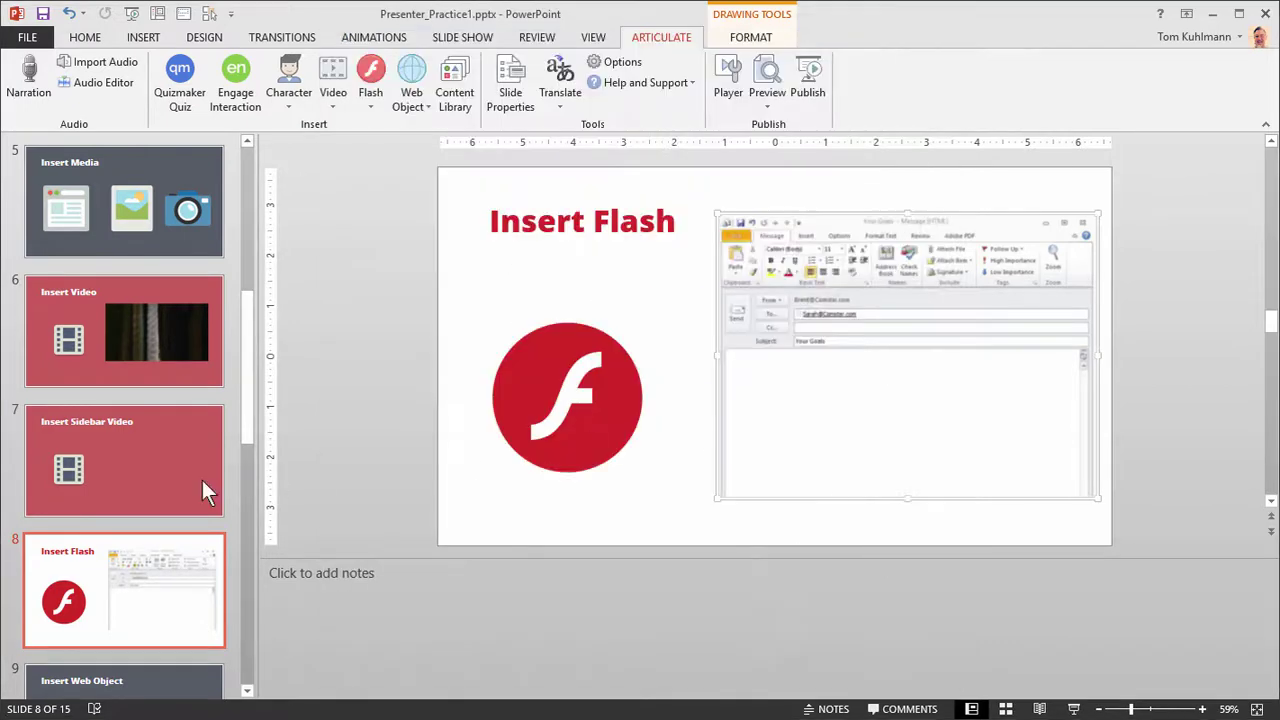
pyautogui.moveTo(251, 423); pyautogui.dragTo(255, 510)
pyautogui.click(125, 398)
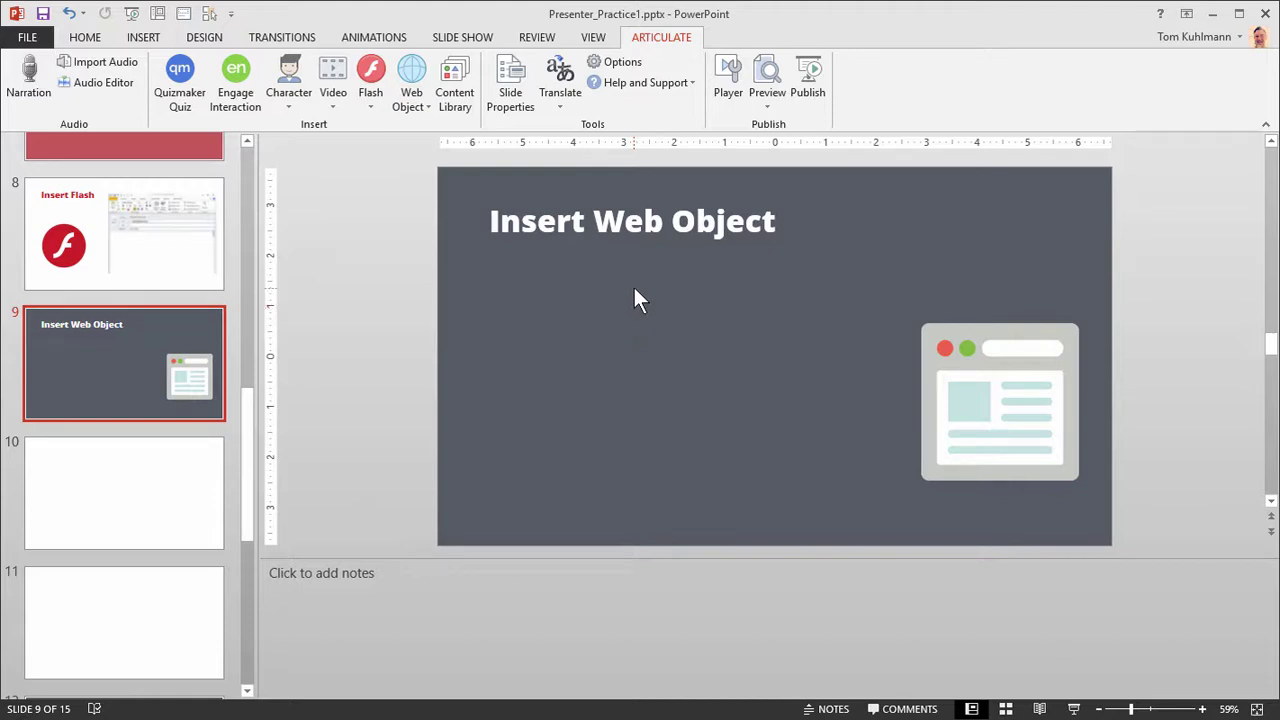
pyautogui.click(420, 105)
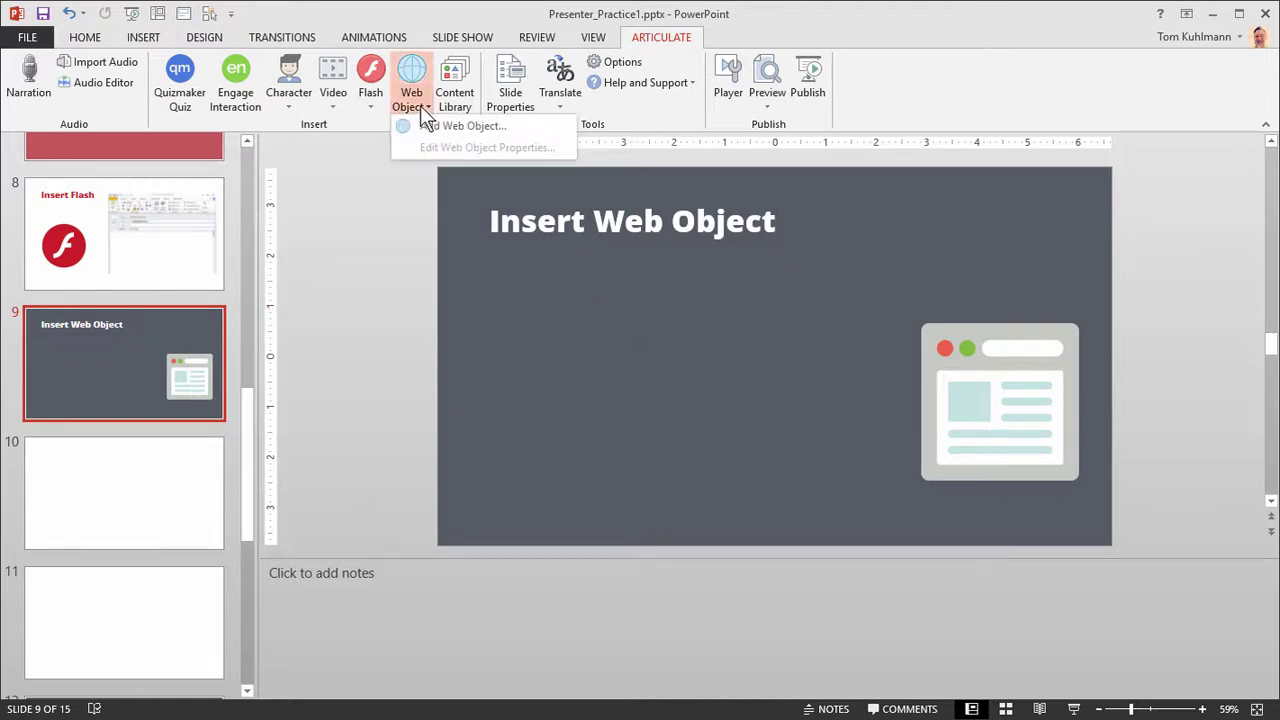
pyautogui.click(431, 126)
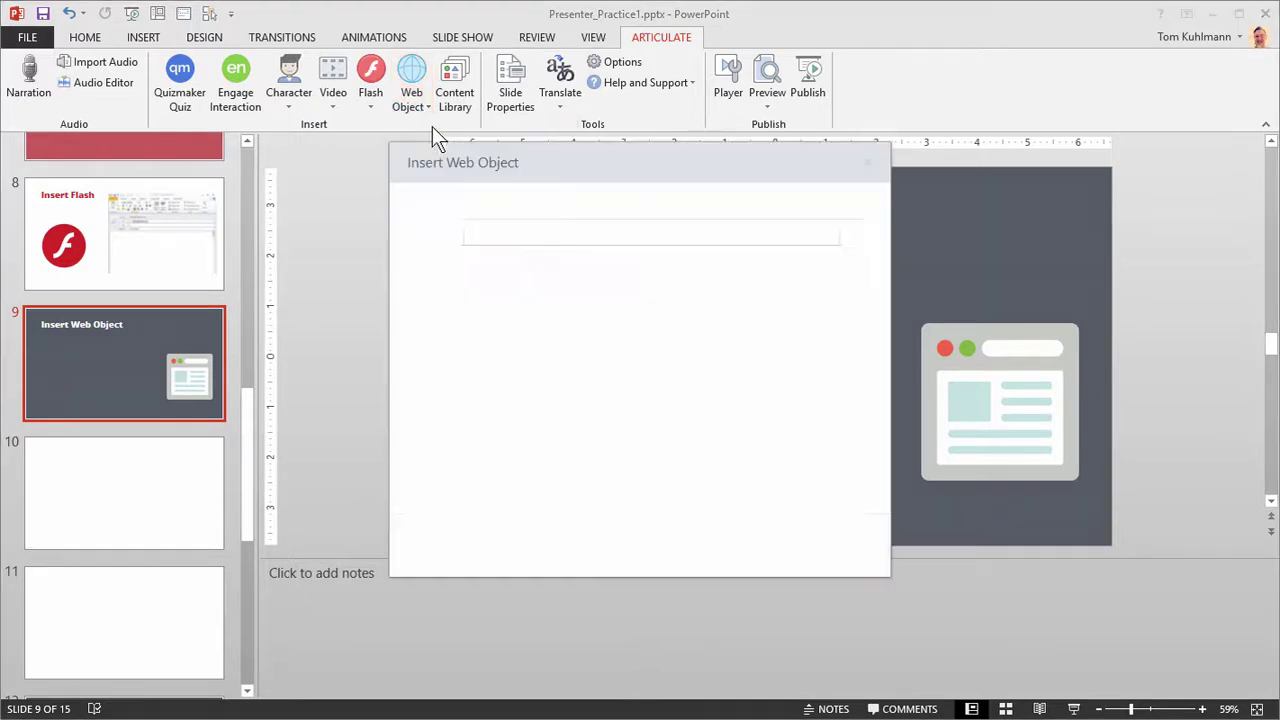
pyautogui.moveTo(542, 231); pyautogui.dragTo(418, 222)
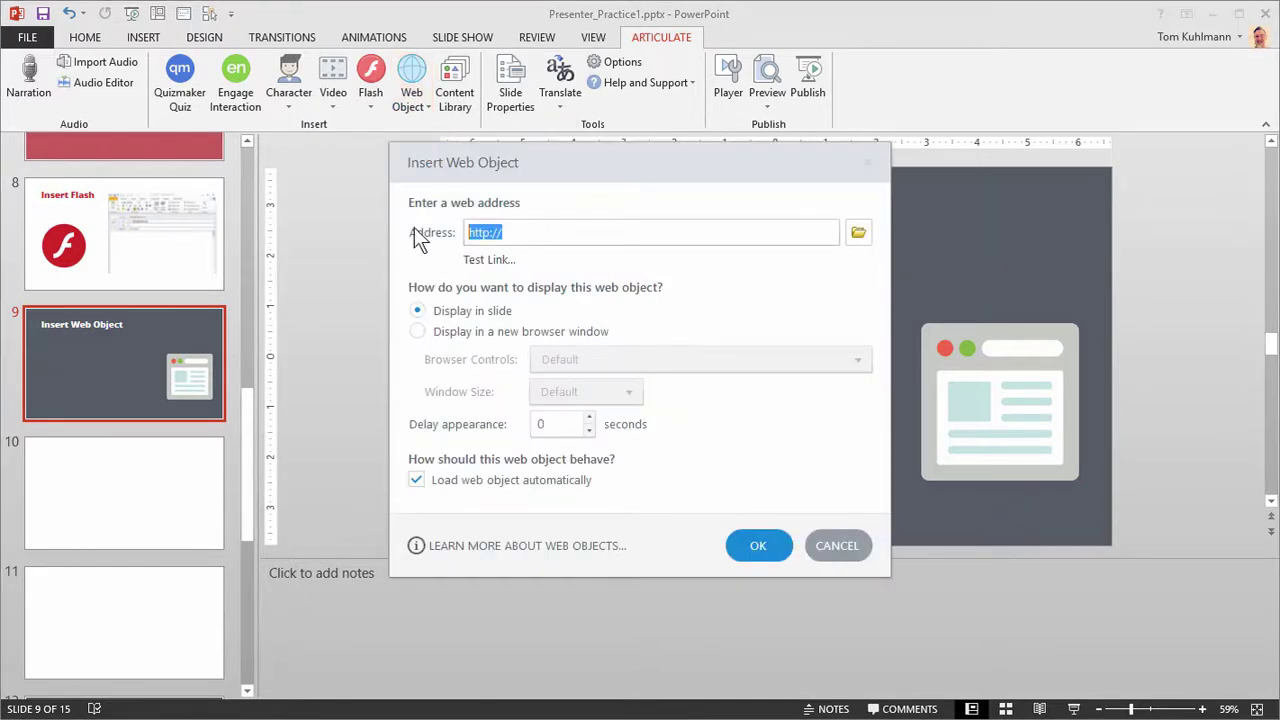
pyautogui.write('http://blogs.articulate.com/rapid-elearning/')
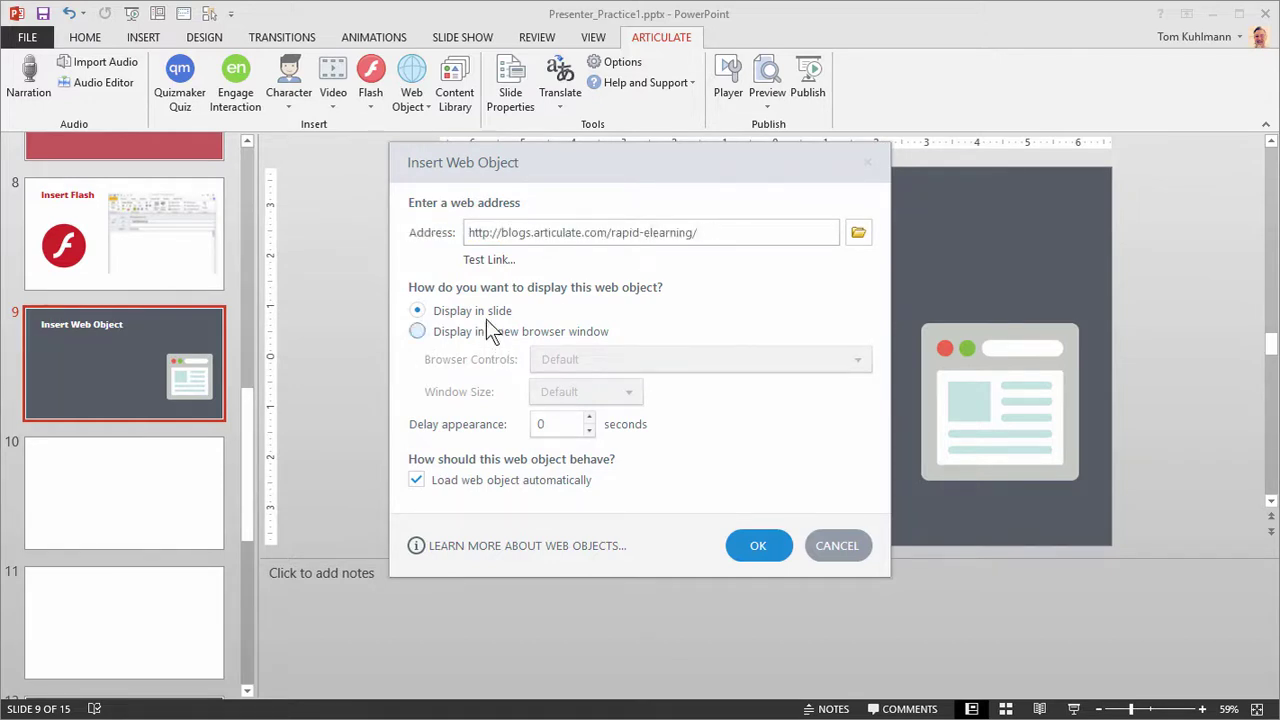
pyautogui.click(766, 545)
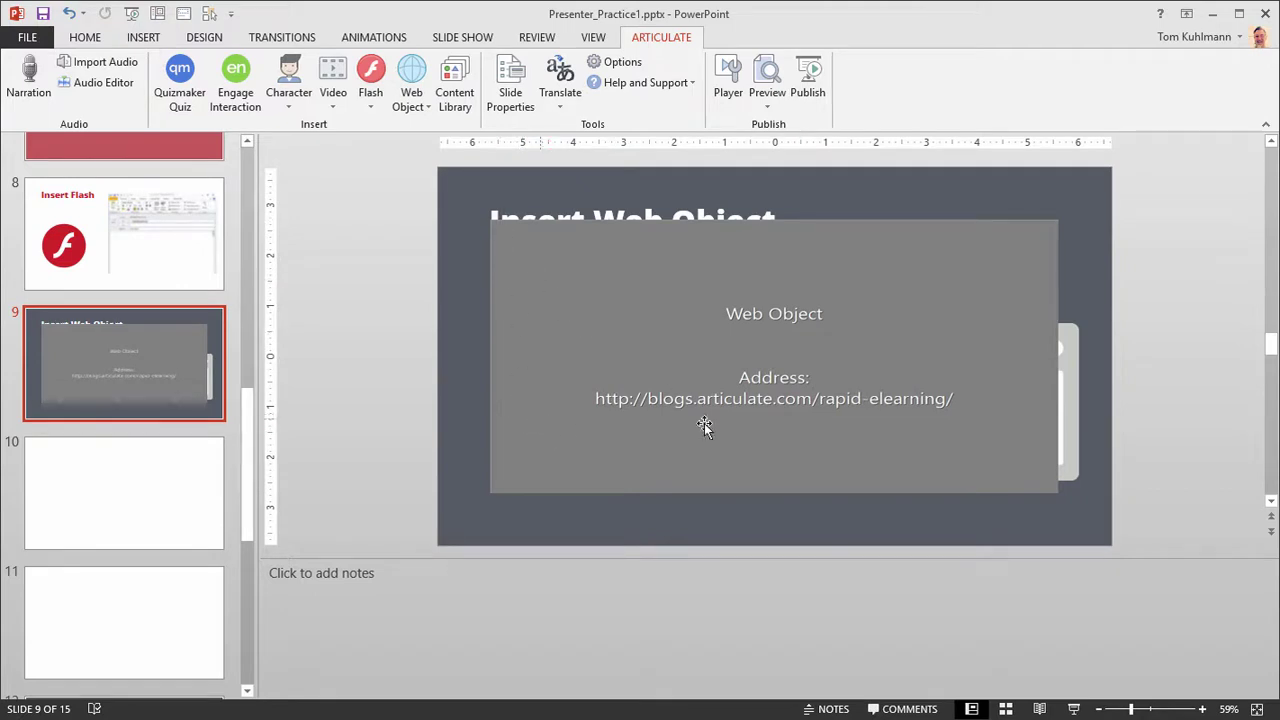
# Step: Shrink the web object to nearly two thirds of the slide's width and place it below the title, beside the browser icon
pyautogui.click(966, 294)
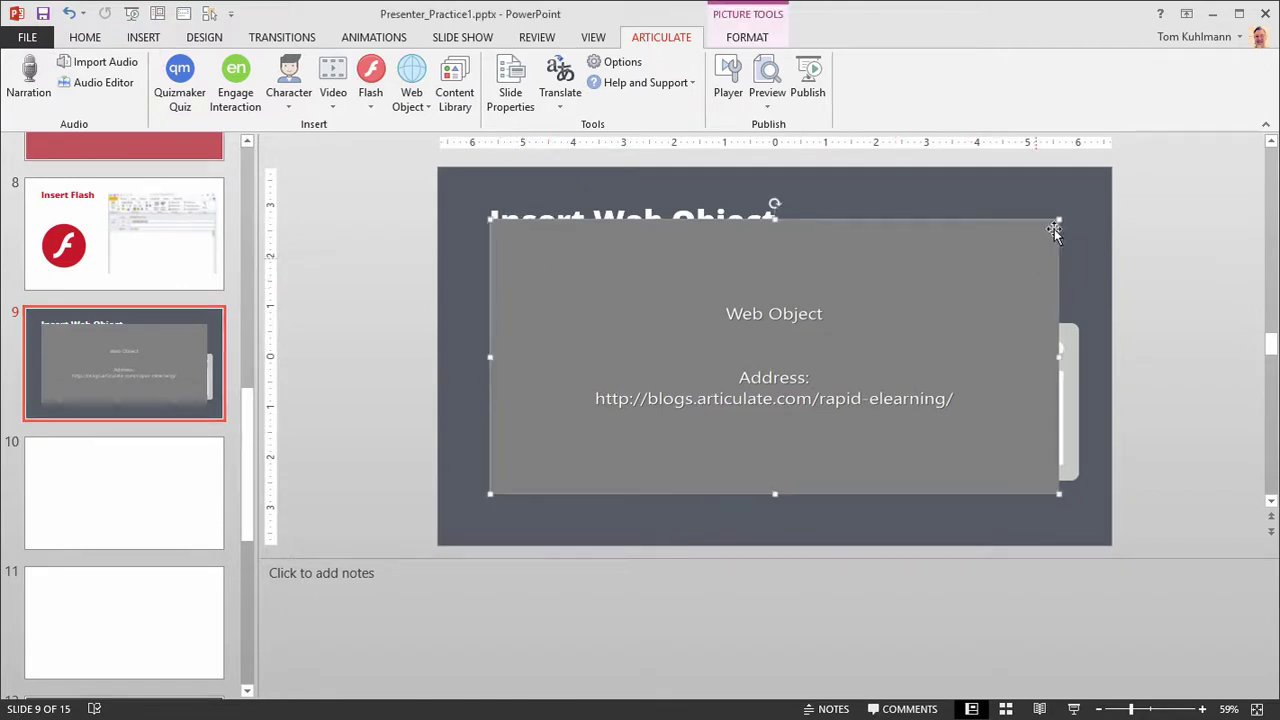
pyautogui.moveTo(1058, 220); pyautogui.dragTo(881, 261)
pyautogui.moveTo(805, 321); pyautogui.dragTo(791, 328)
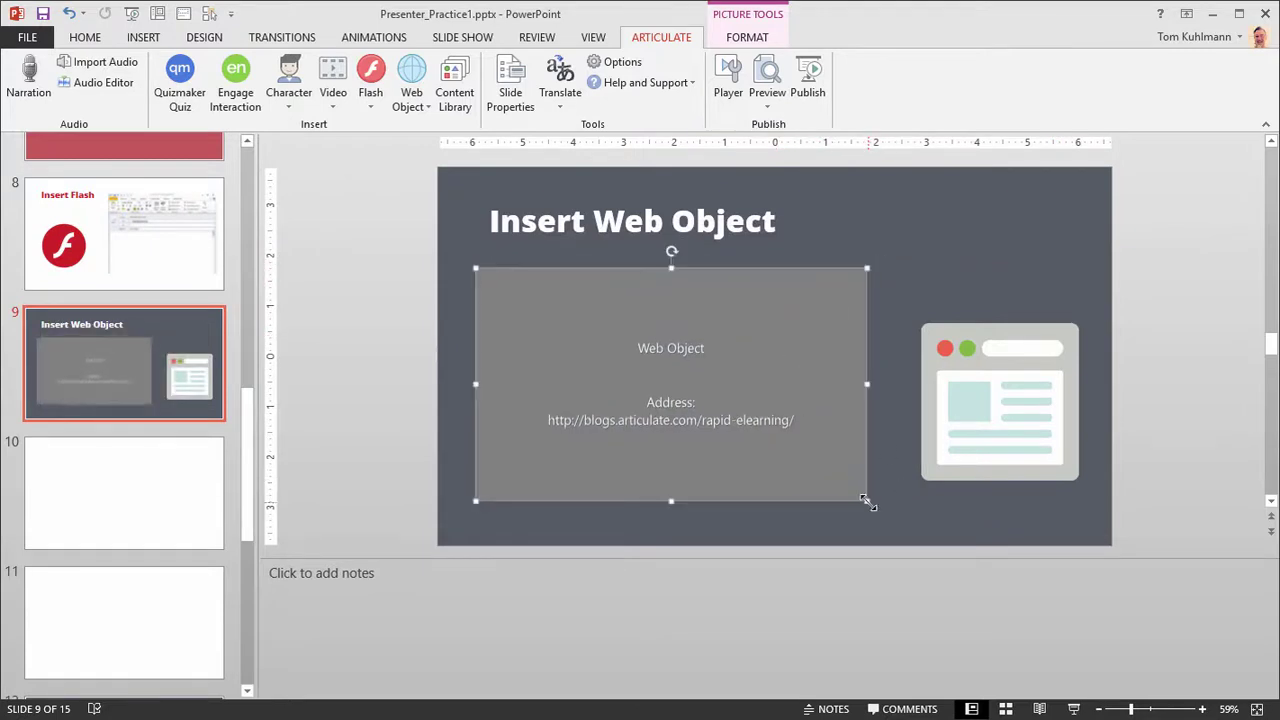
pyautogui.moveTo(878, 509); pyautogui.dragTo(907, 535)
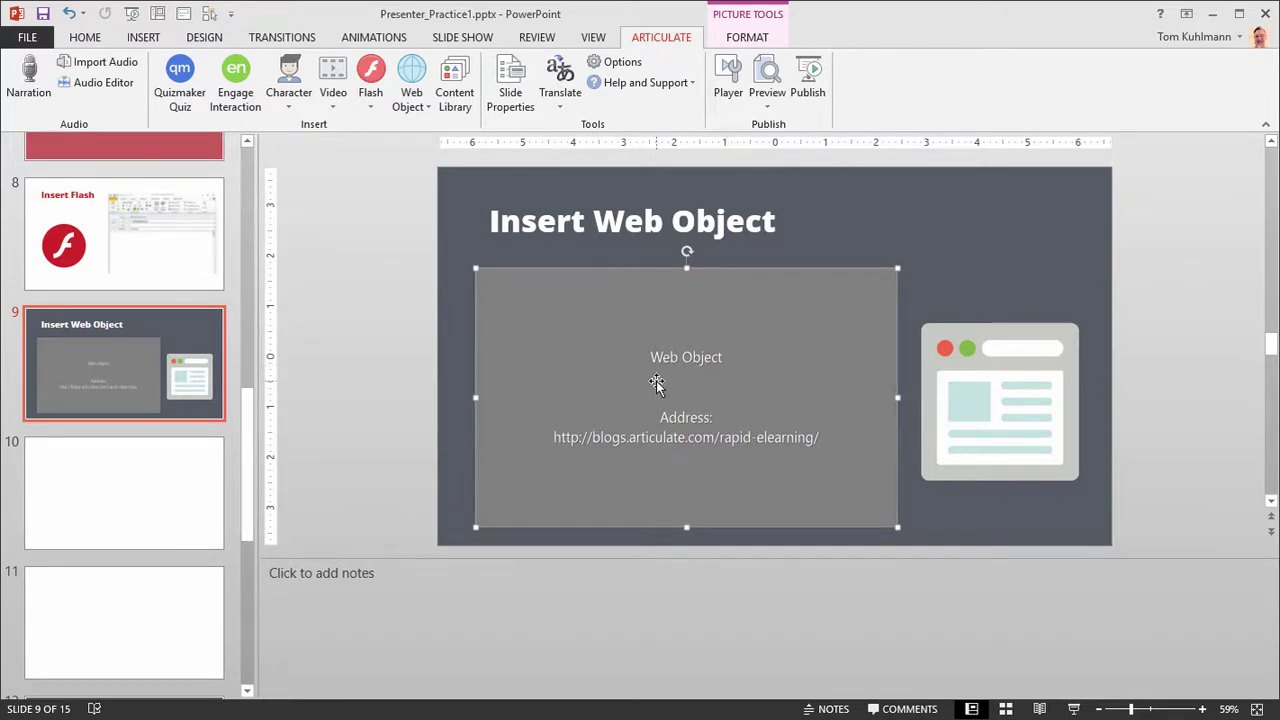
pyautogui.click(155, 515)
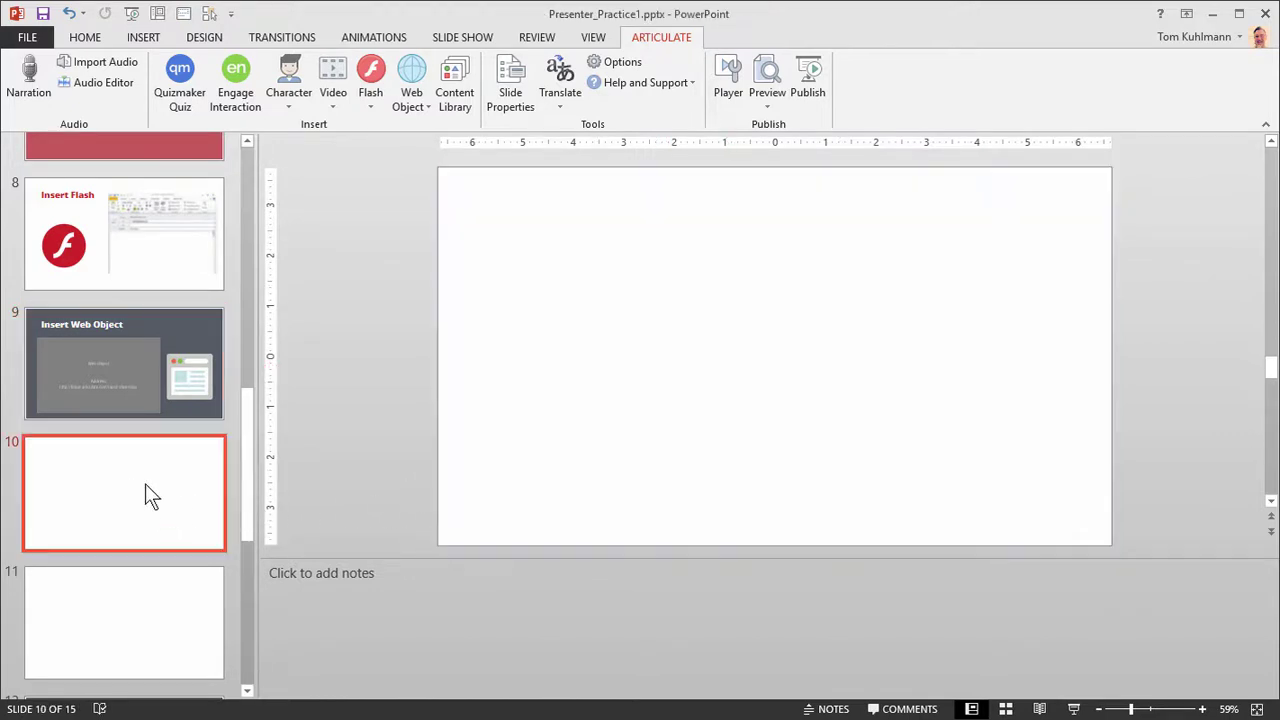
pyautogui.click(412, 102)
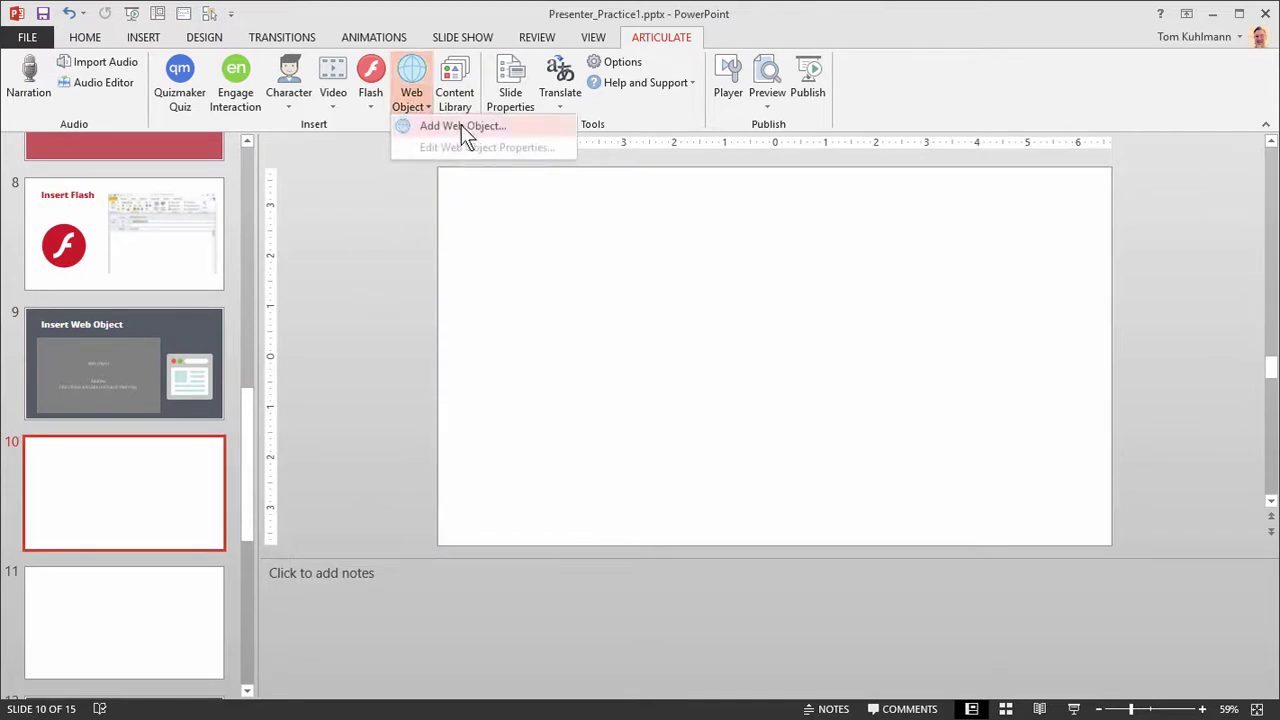
pyautogui.click(461, 125)
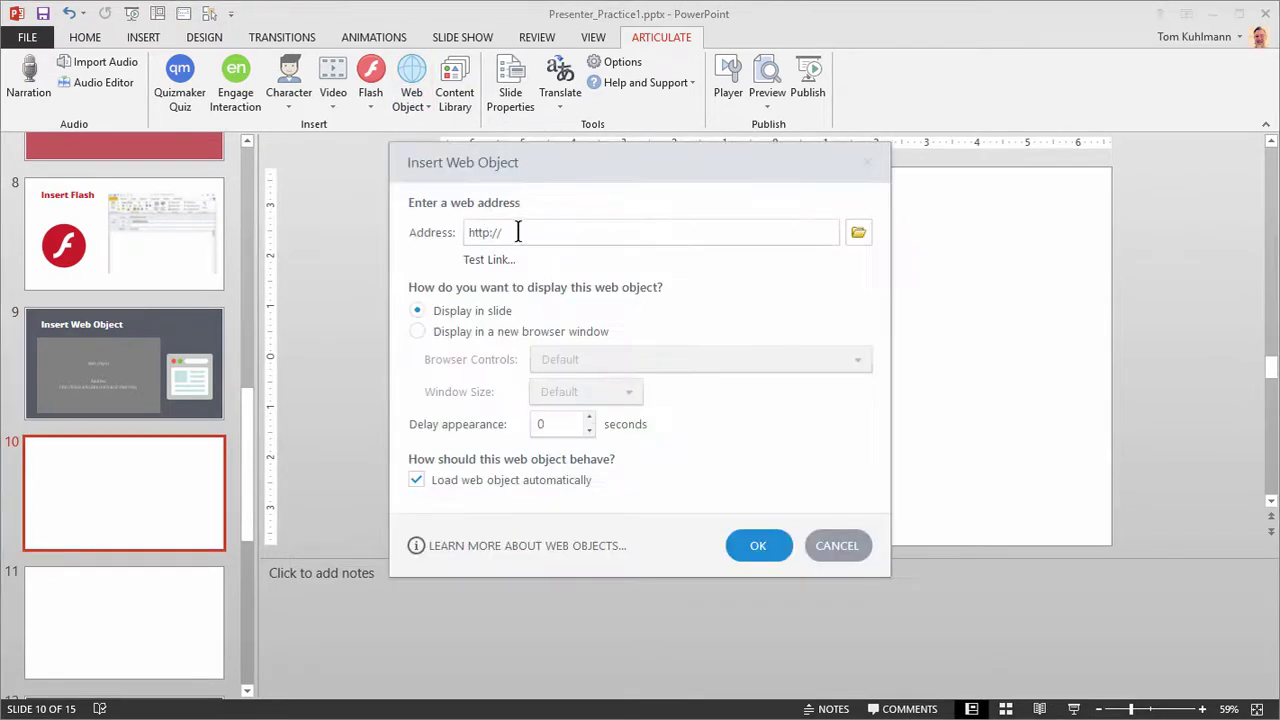
pyautogui.write('http://blogs.articulate.com/rapid-elearning/')
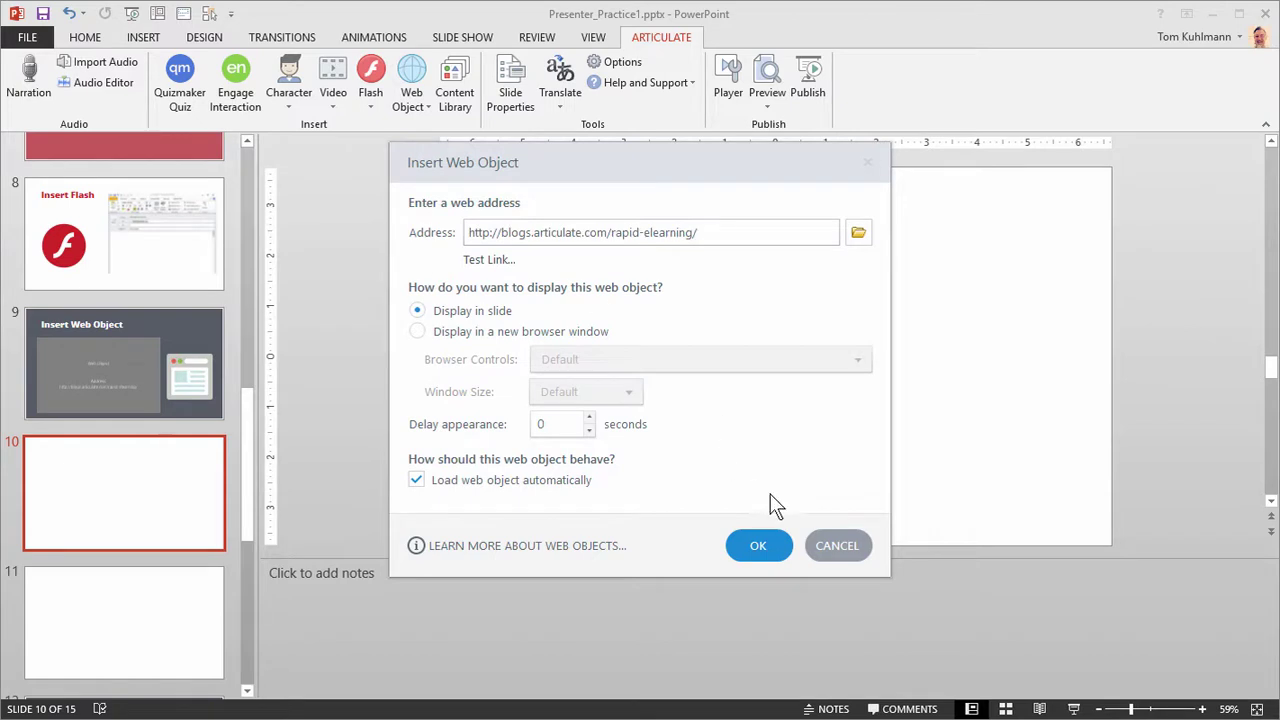
pyautogui.click(757, 545)
pyautogui.moveTo(702, 352); pyautogui.dragTo(651, 292)
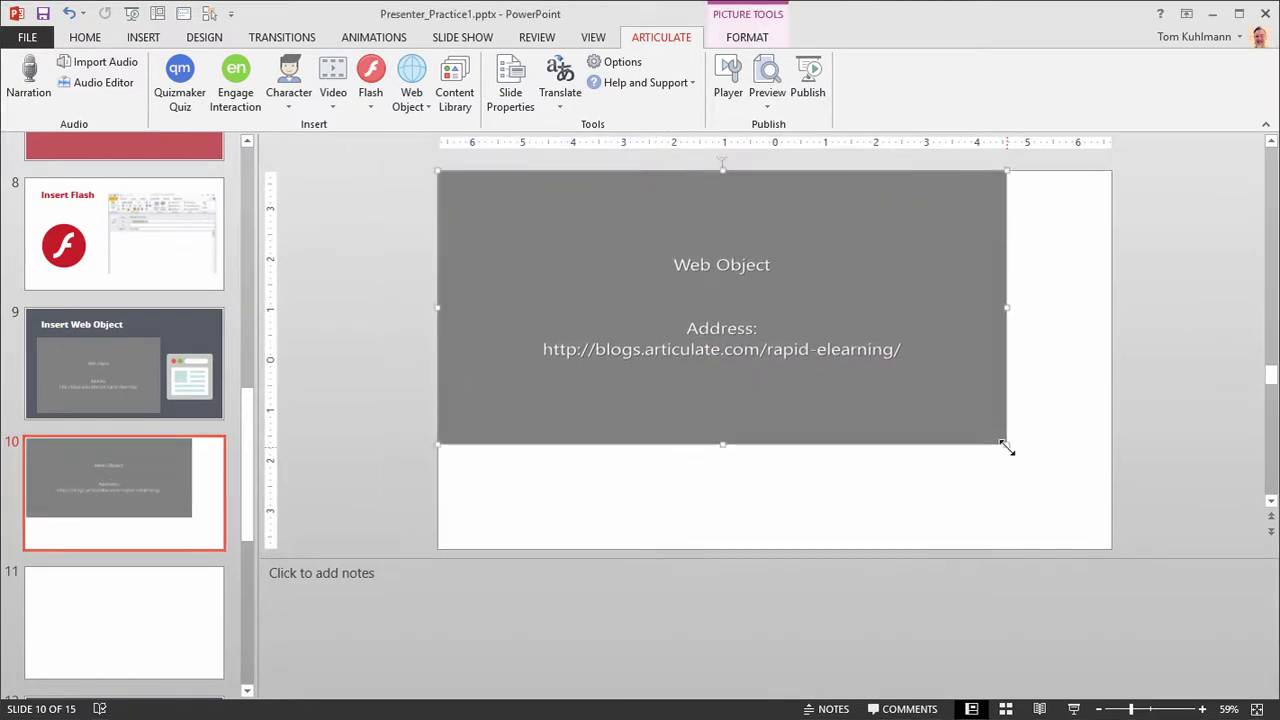
pyautogui.moveTo(1007, 449); pyautogui.dragTo(1112, 548)
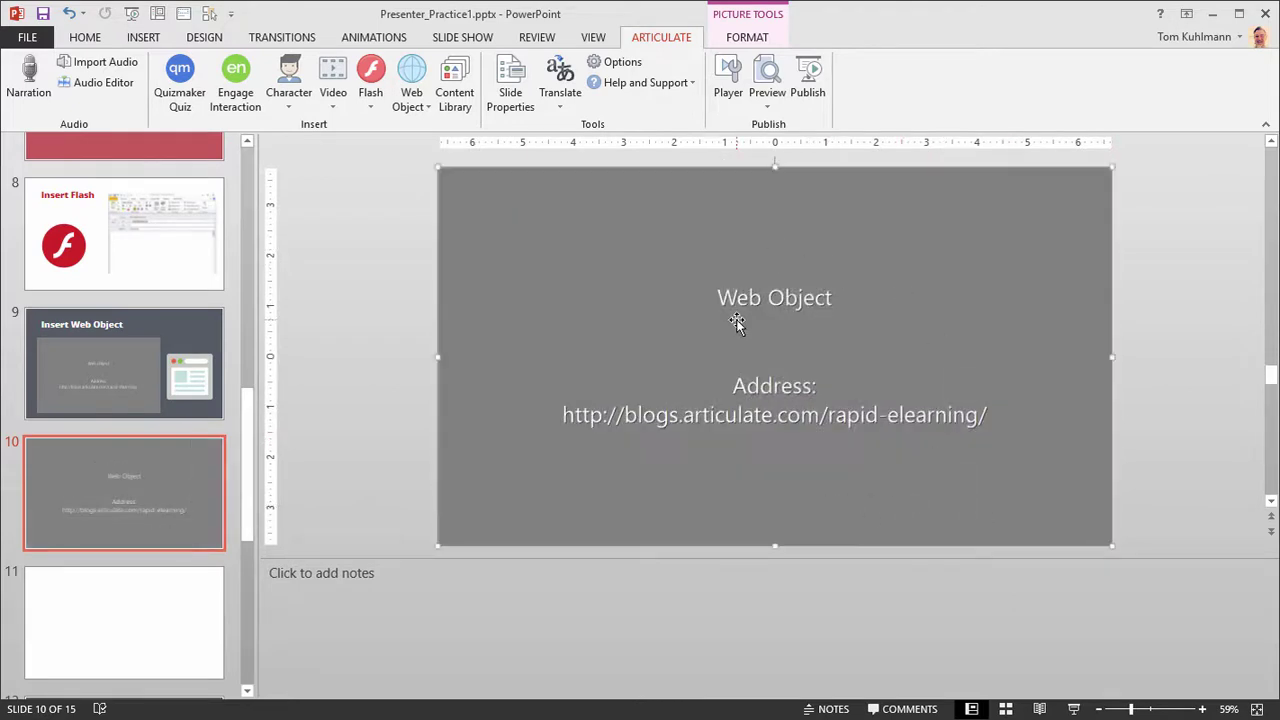
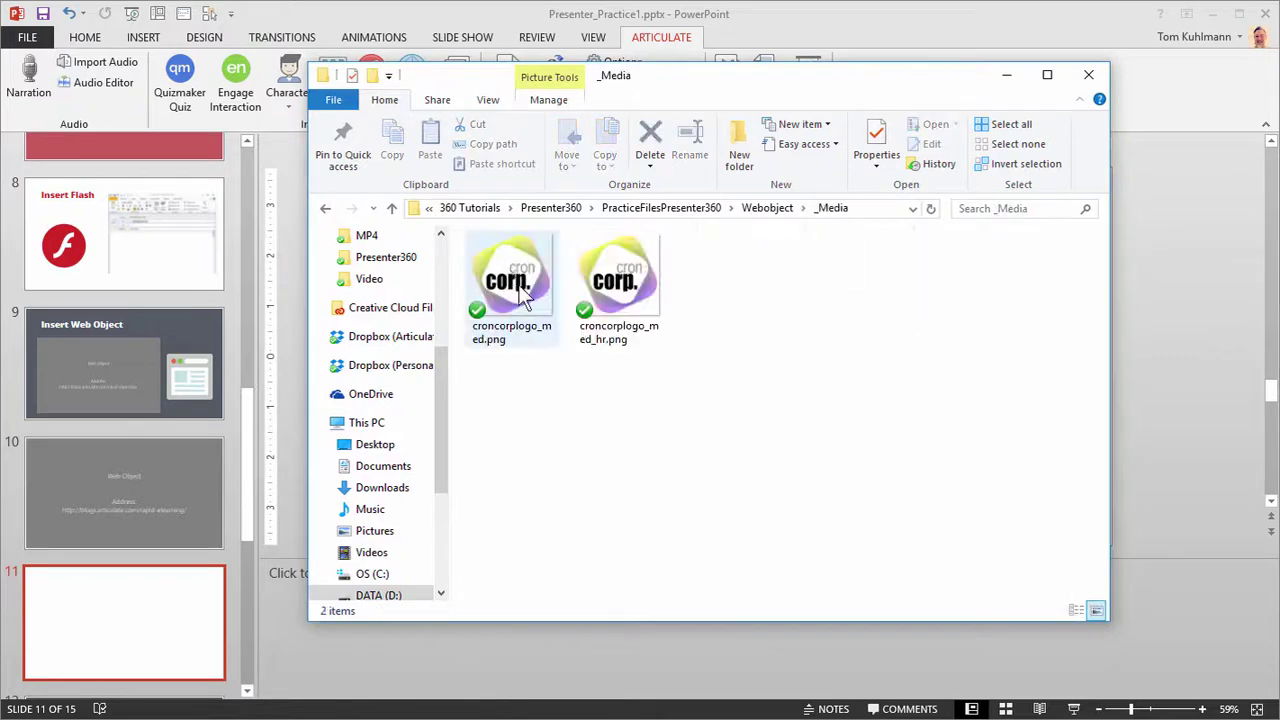
# Step: Examine the contents of the Webobject folder's _Resources and sandvox_Aqua subfolders, then return to the presentation
pyautogui.click(325, 209)
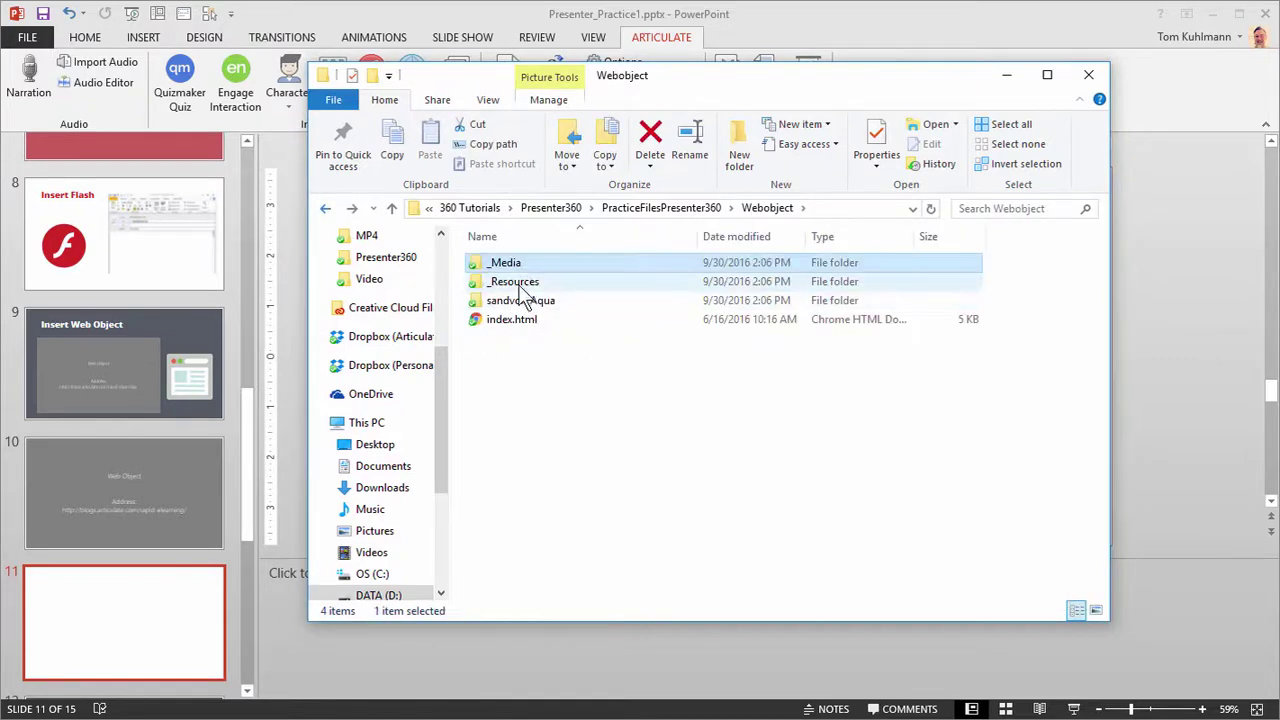
pyautogui.doubleClick(516, 281)
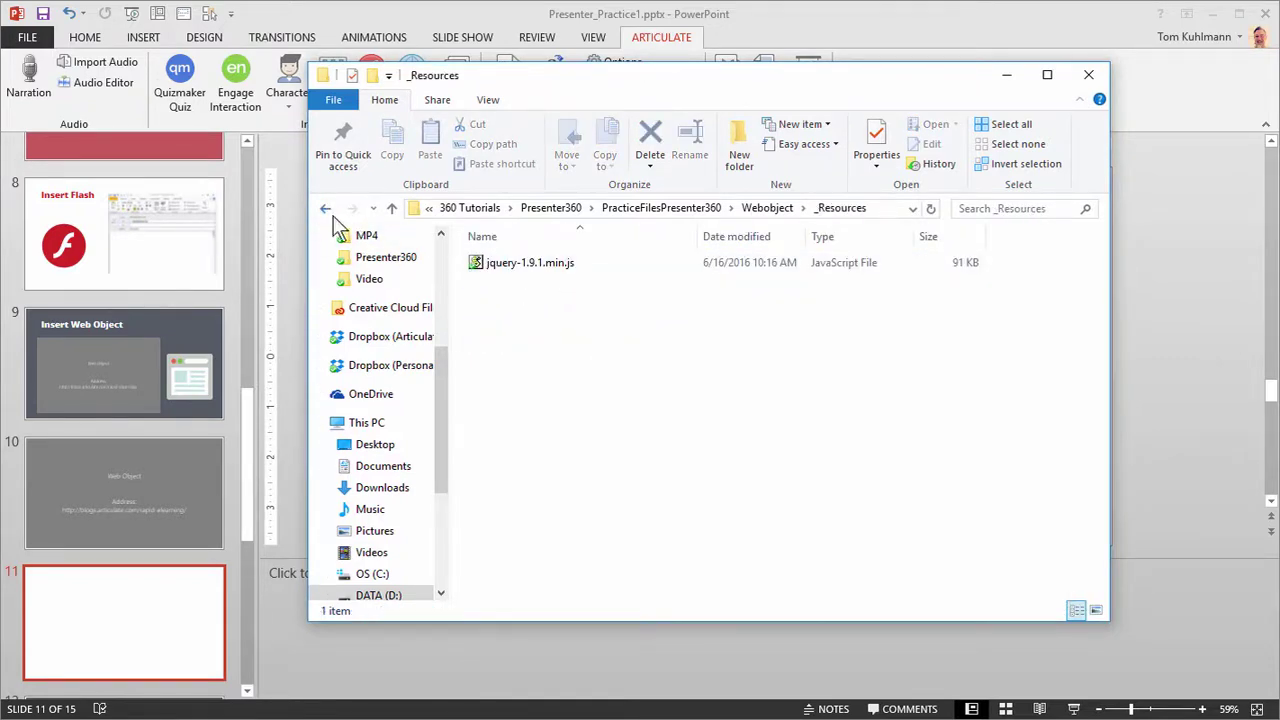
pyautogui.click(325, 208)
pyautogui.click(512, 304)
pyautogui.doubleClick(510, 303)
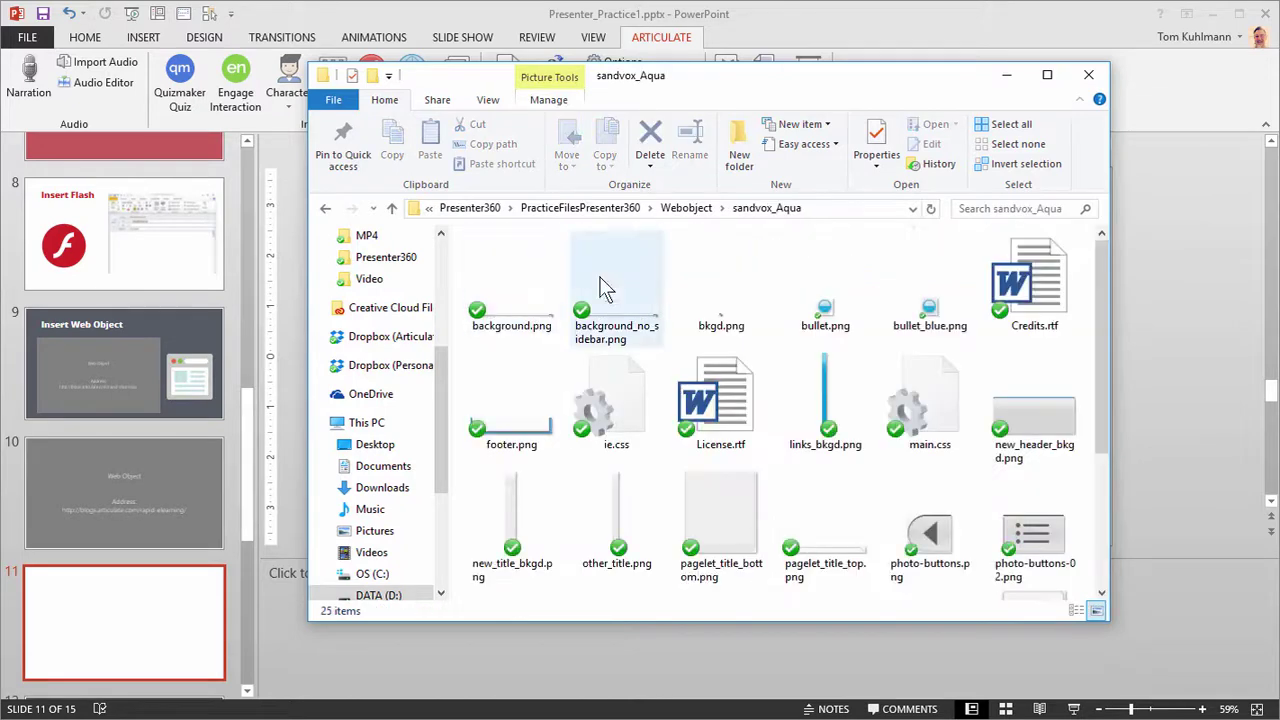
pyautogui.click(325, 208)
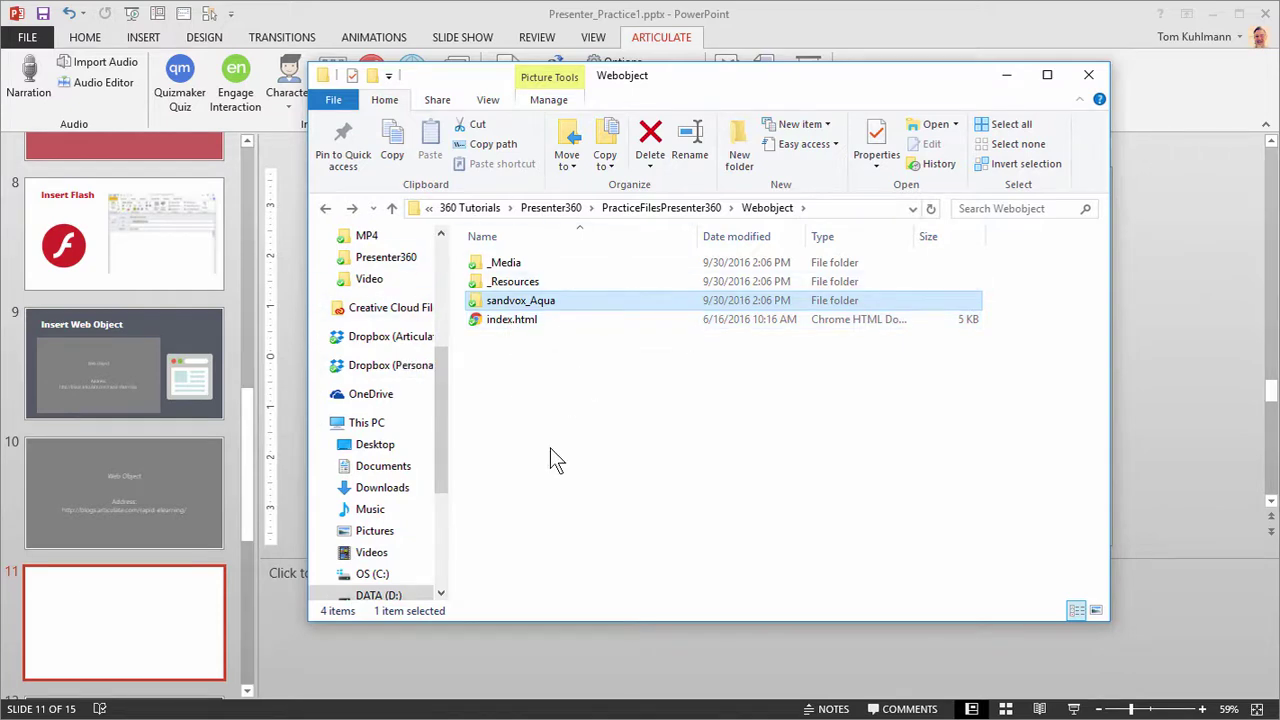
pyautogui.click(544, 661)
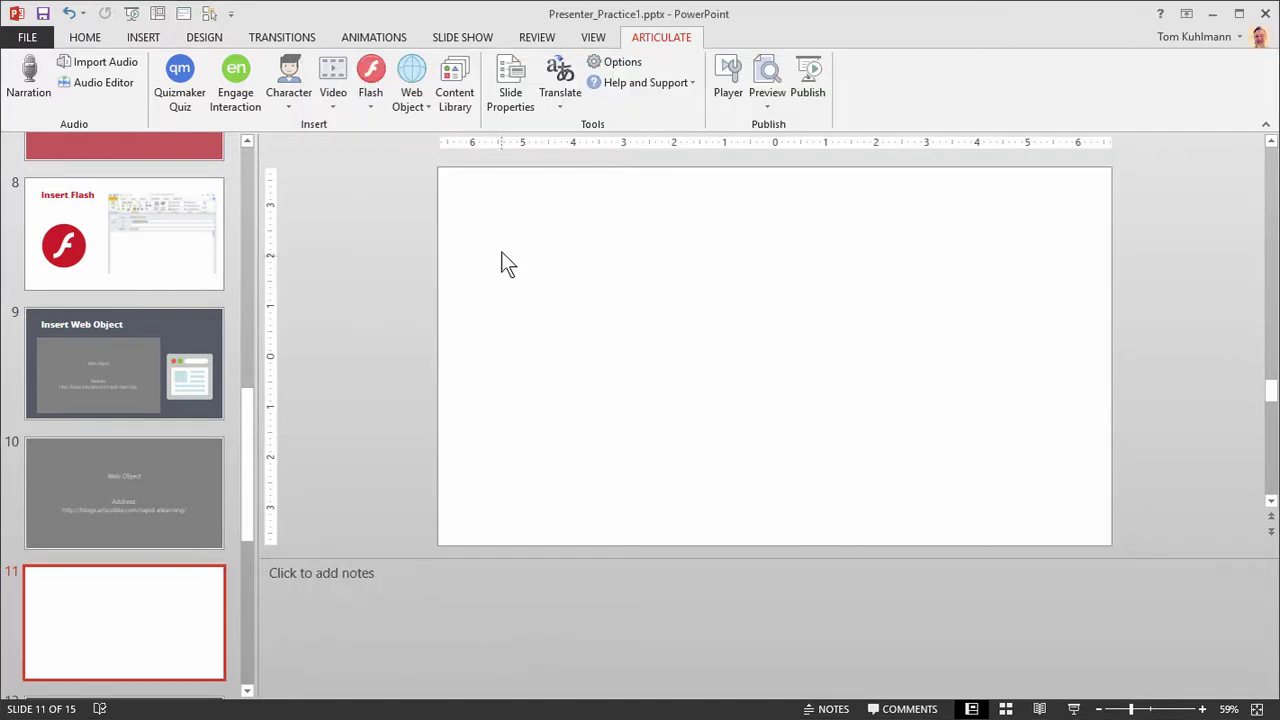
# Step: Insert the local Webobject folder from PracticeFilesPresenter360 as a web object displayed in slide 11, and enlarge it to fill the whole slide
pyautogui.click(424, 107)
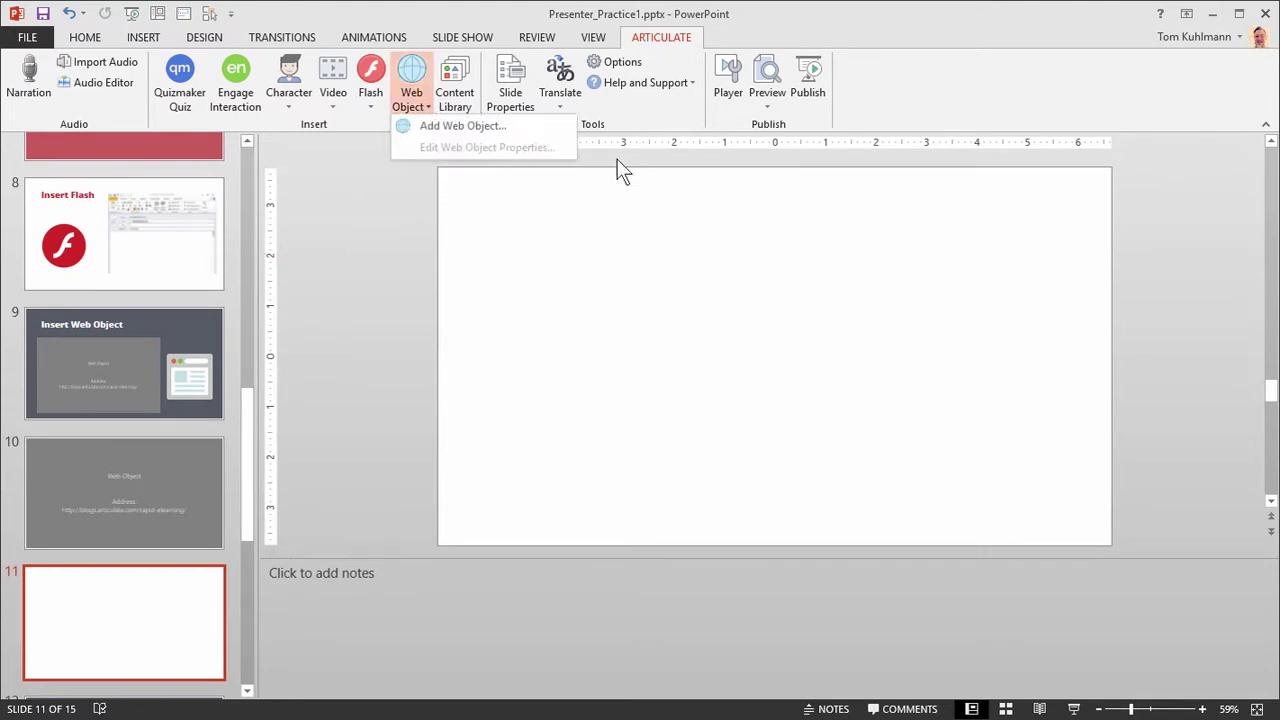
pyautogui.click(477, 124)
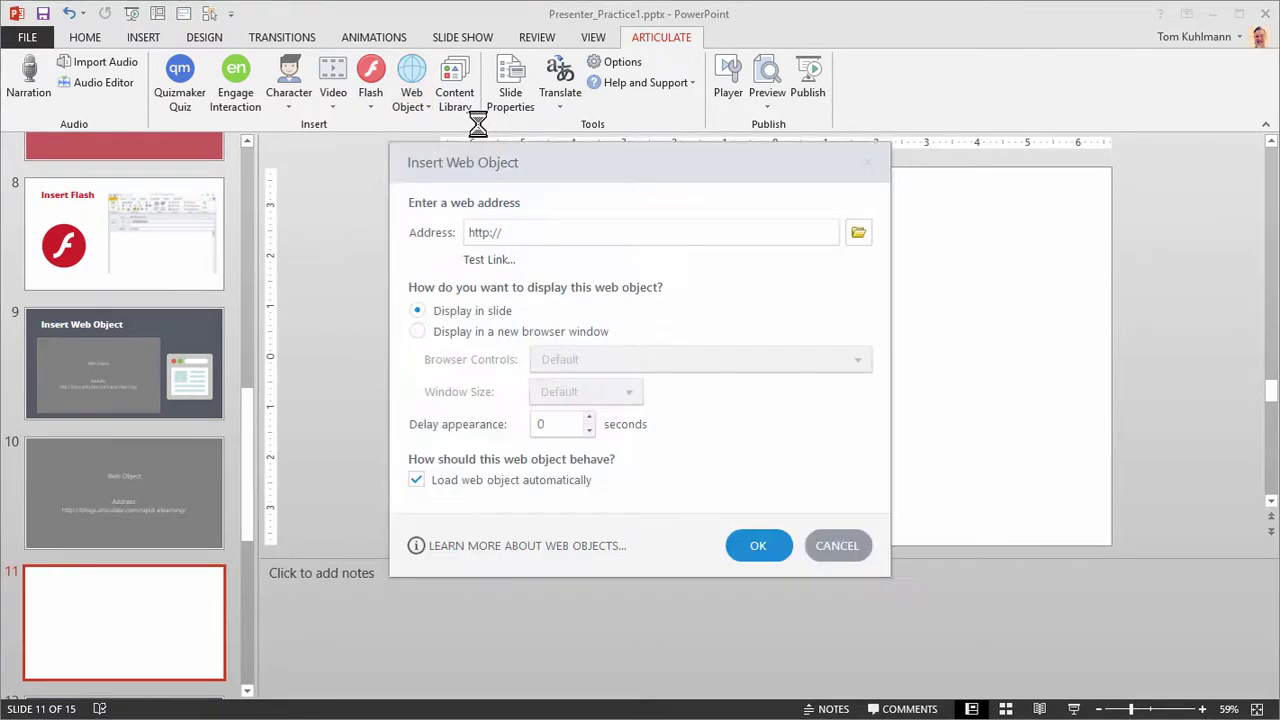
pyautogui.click(857, 233)
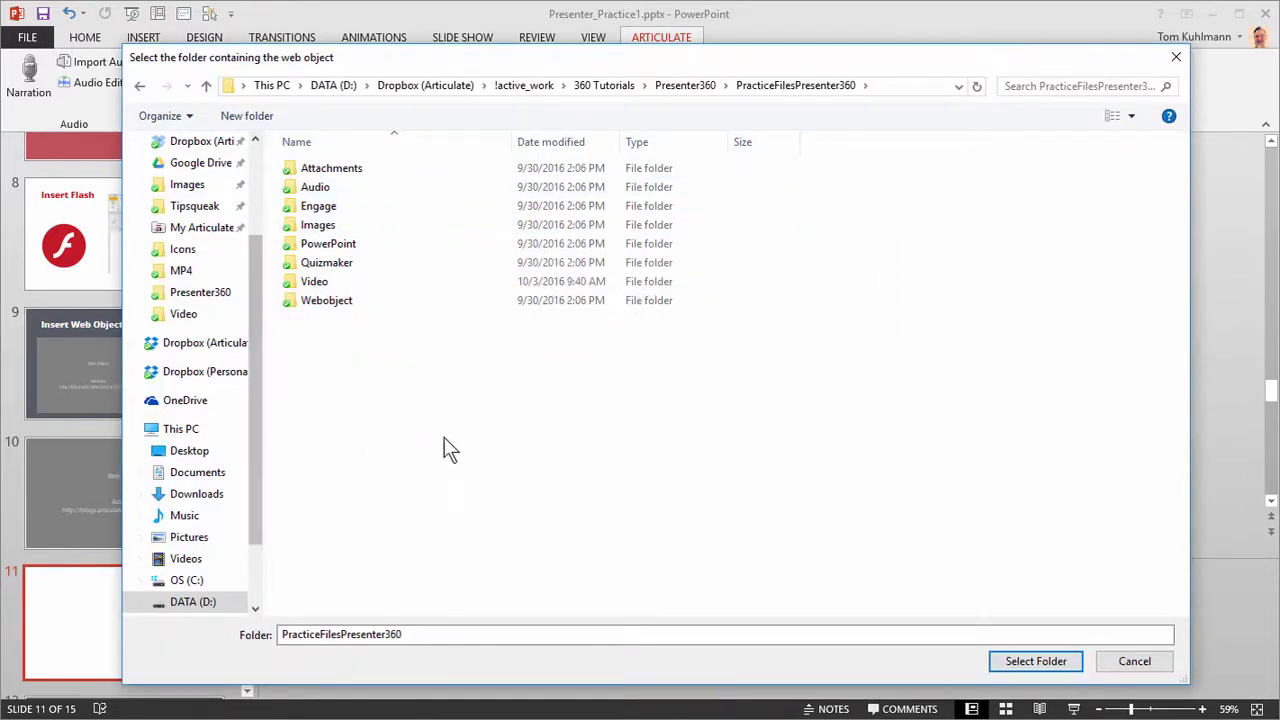
pyautogui.doubleClick(325, 302)
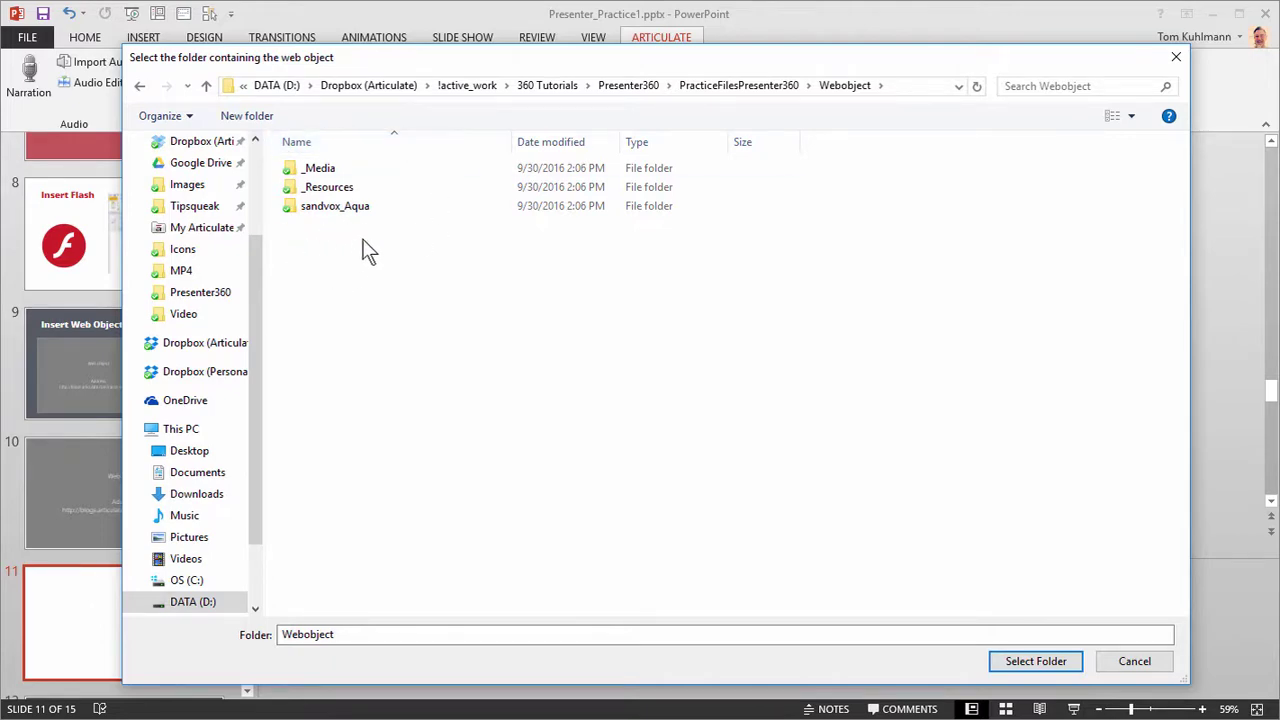
pyautogui.click(1036, 661)
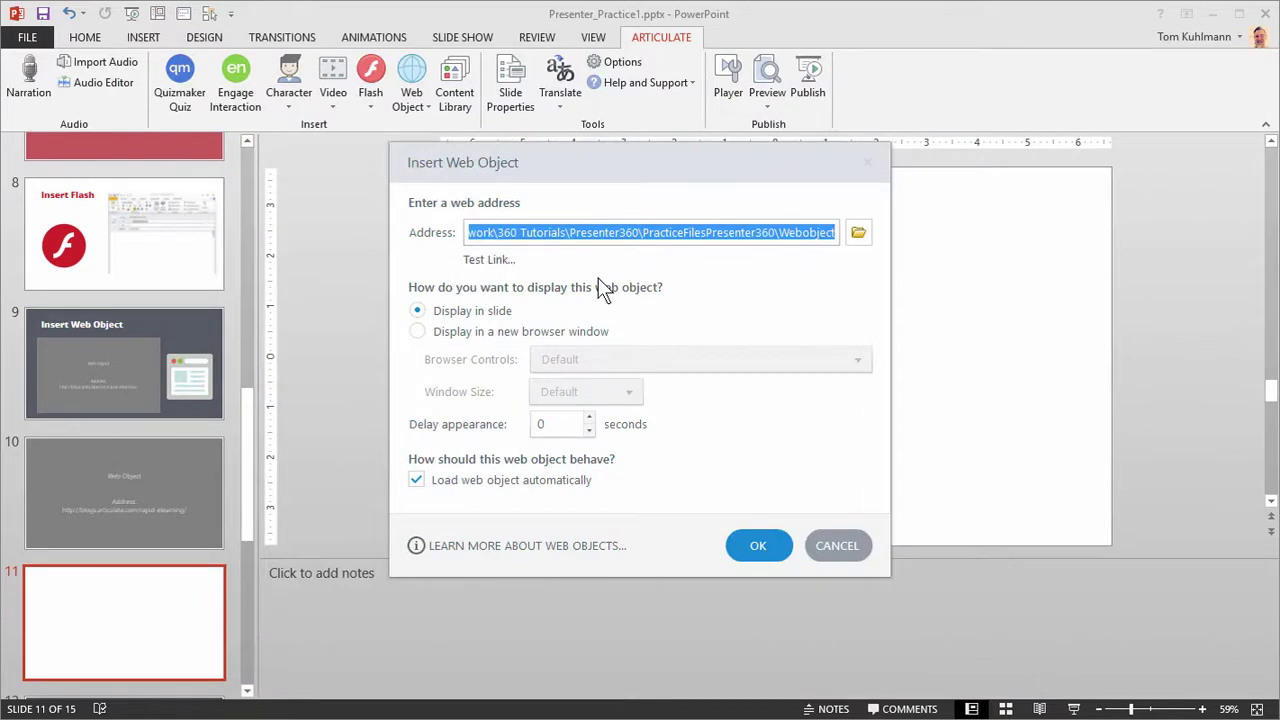
pyautogui.click(764, 546)
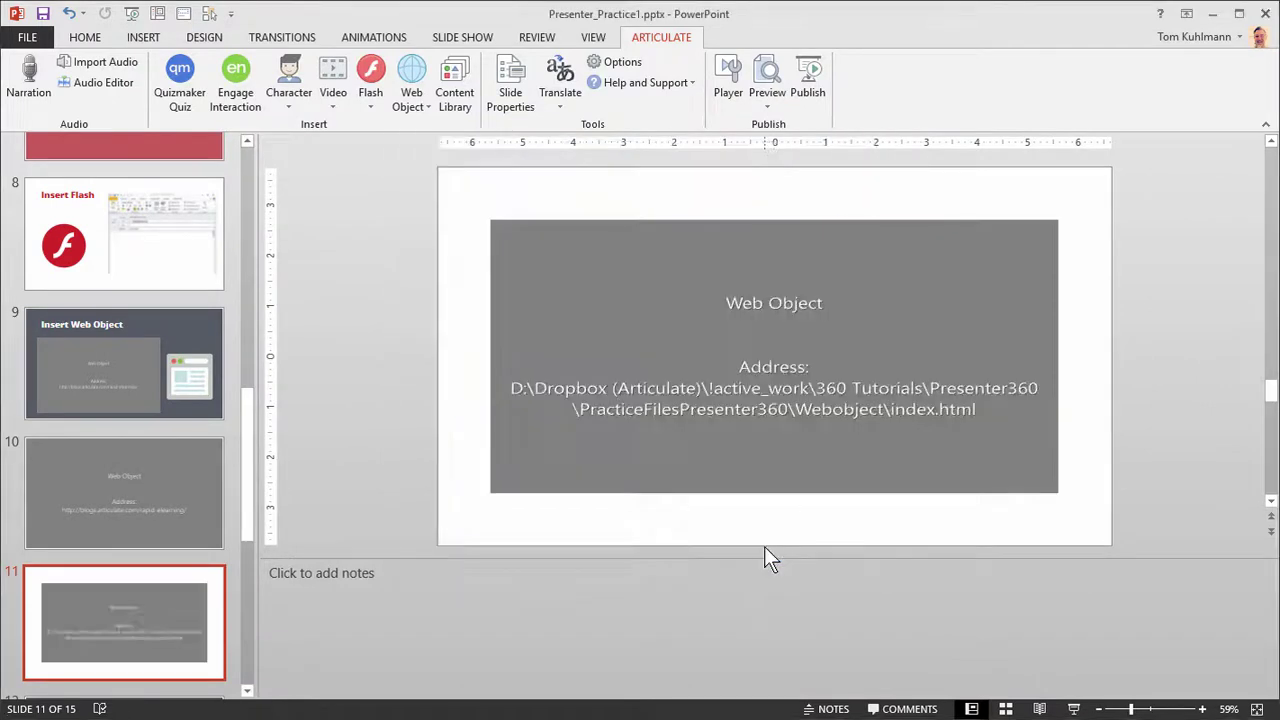
pyautogui.moveTo(713, 320); pyautogui.dragTo(661, 268)
pyautogui.moveTo(1005, 441); pyautogui.dragTo(1112, 548)
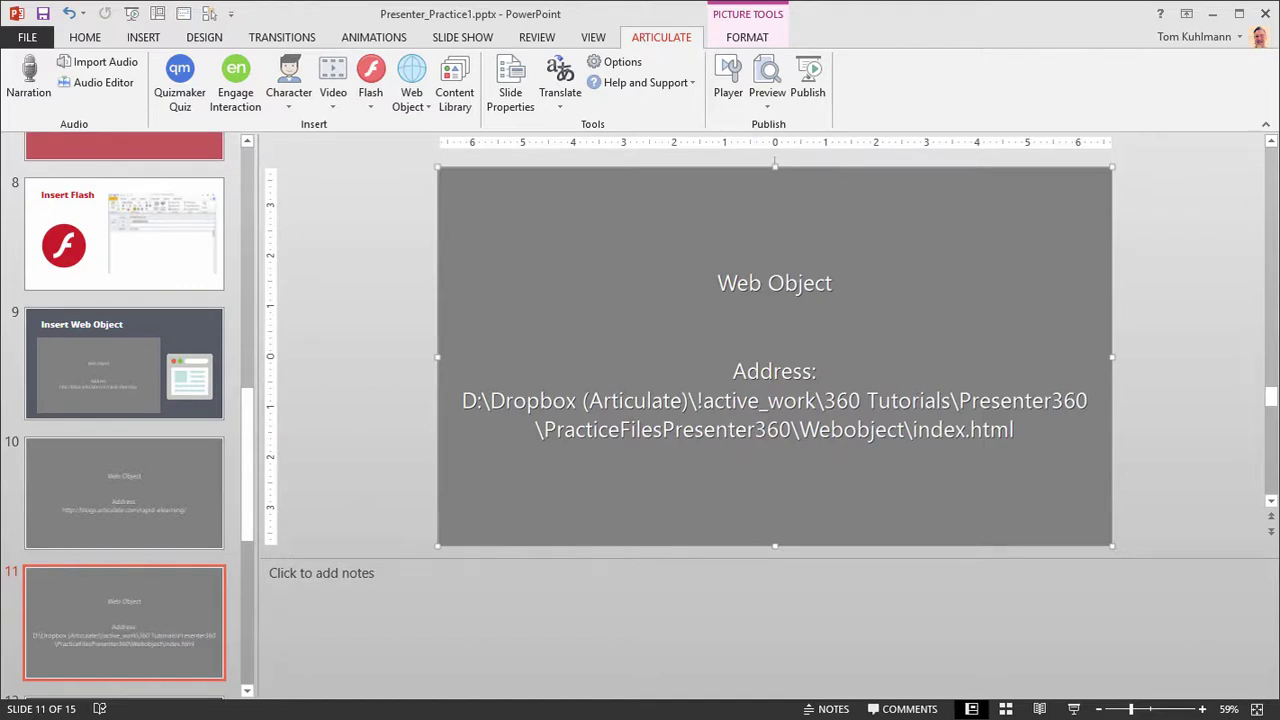
# Step: Switch to the browser and examine the online web objects on the Insert Web Object slide and Slide 10 of the published course
pyautogui.moveTo(1279, 205); pyautogui.dragTo(516, 29)
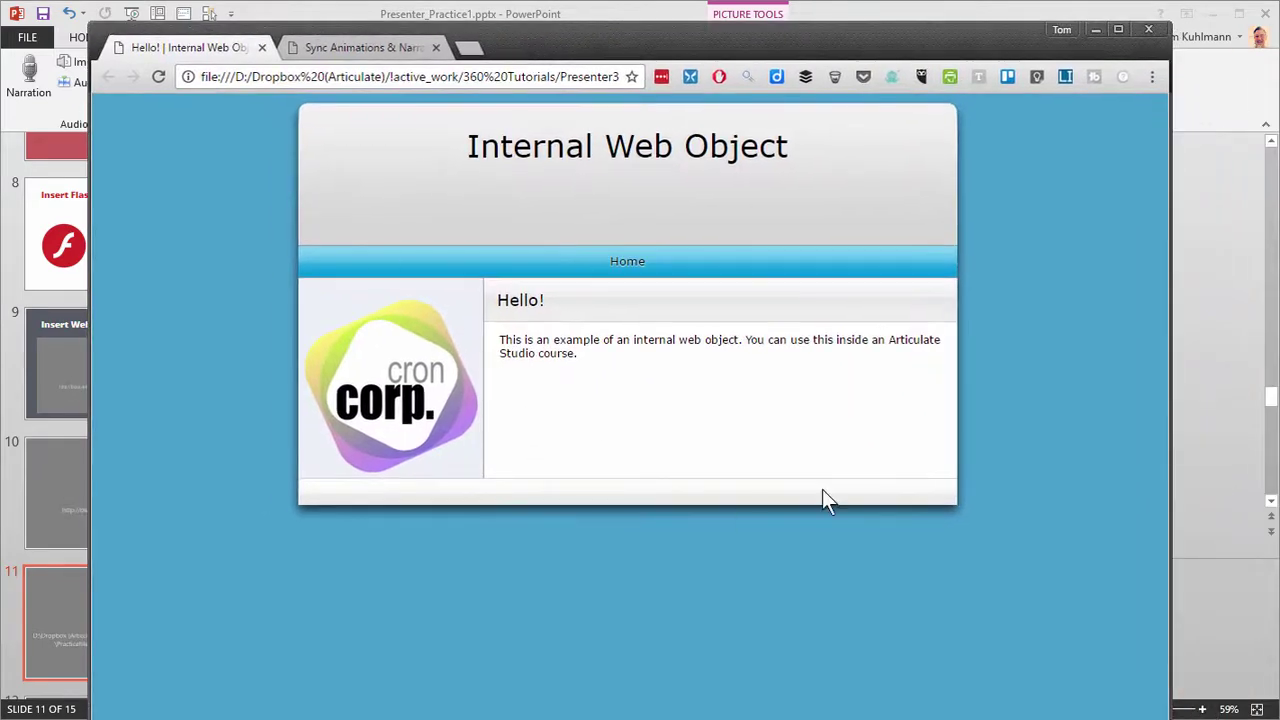
pyautogui.click(358, 48)
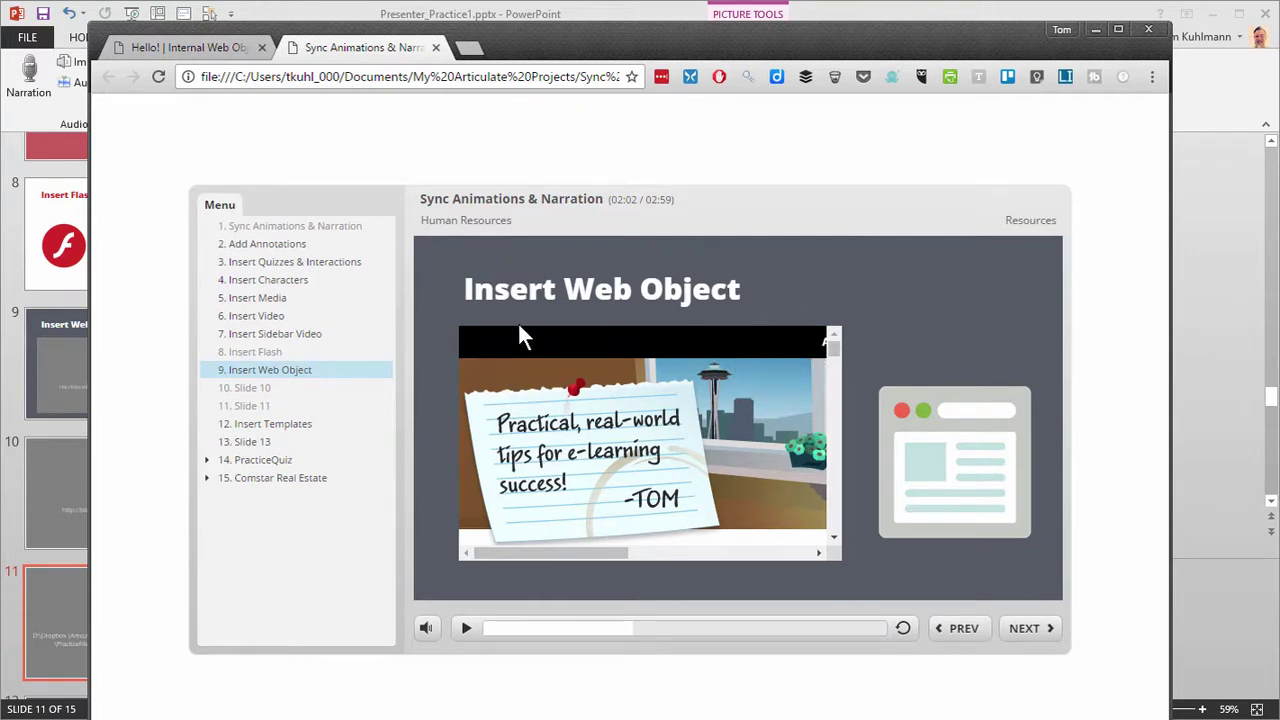
pyautogui.moveTo(566, 557); pyautogui.dragTo(536, 553)
pyautogui.moveTo(828, 350)
pyautogui.mouseDown()
pyautogui.moveTo(828, 522)
pyautogui.moveTo(830, 340)
pyautogui.mouseUp()
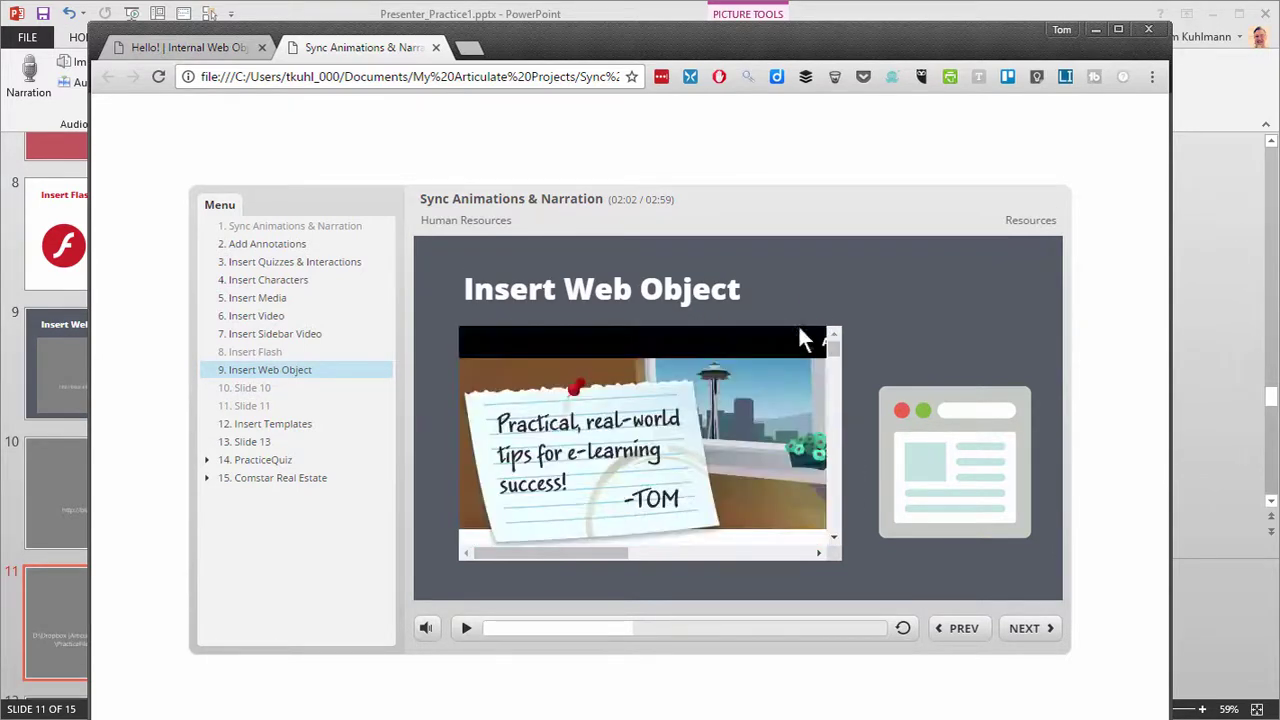
pyautogui.click(262, 389)
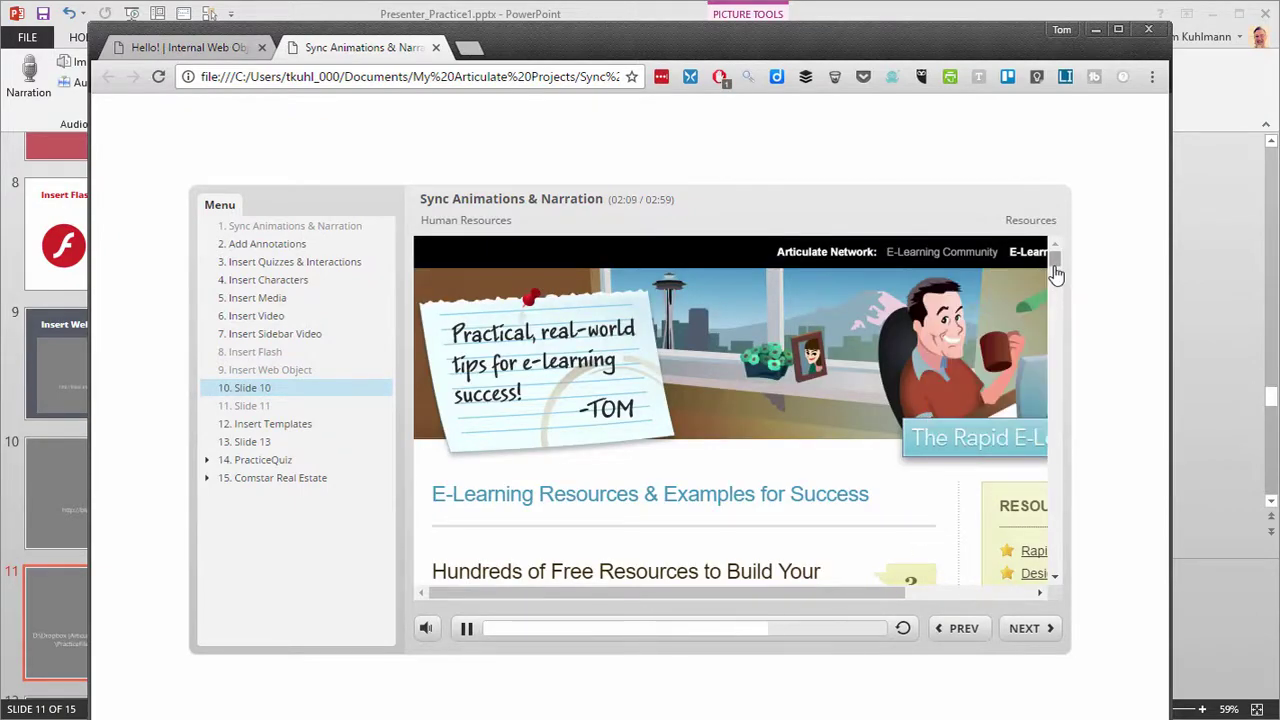
pyautogui.moveTo(1054, 265)
pyautogui.mouseDown()
pyautogui.moveTo(1057, 506)
pyautogui.moveTo(1077, 426)
pyautogui.moveTo(1055, 260)
pyautogui.mouseUp()
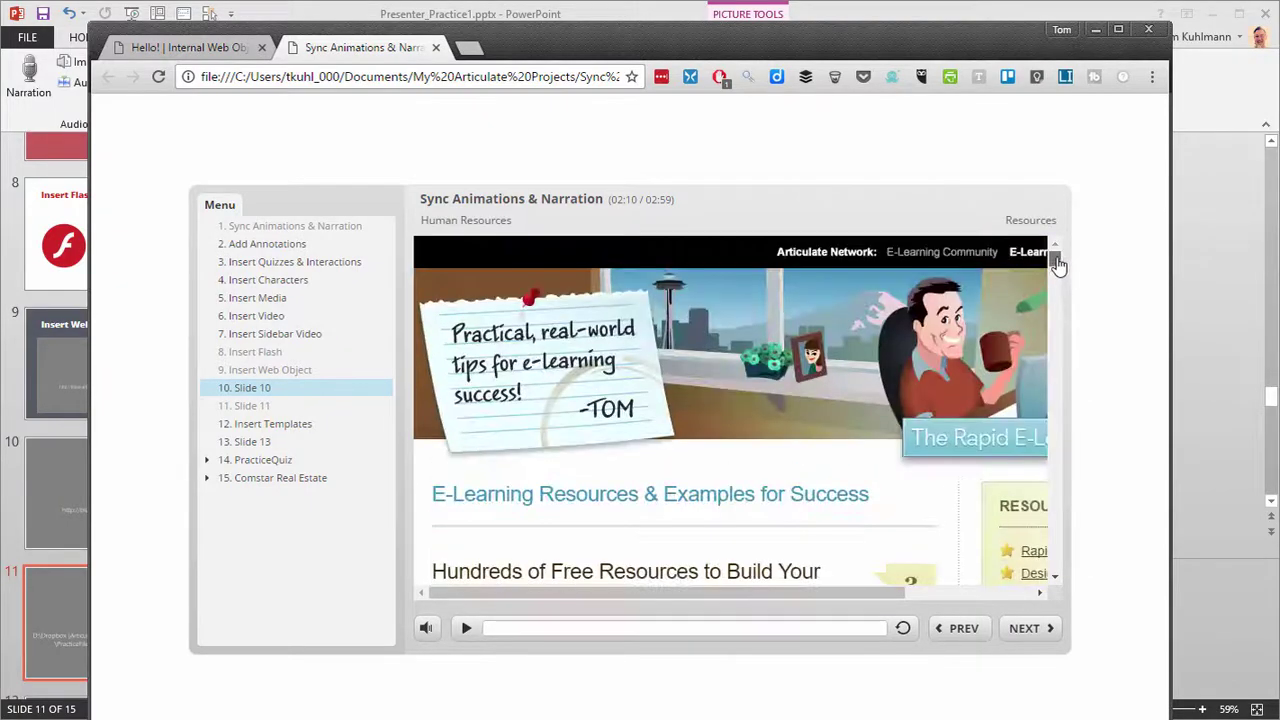
# Step: Examine the internal web object on Slide 11 across its full width and compare it with the online page on Slide 10
pyautogui.click(240, 405)
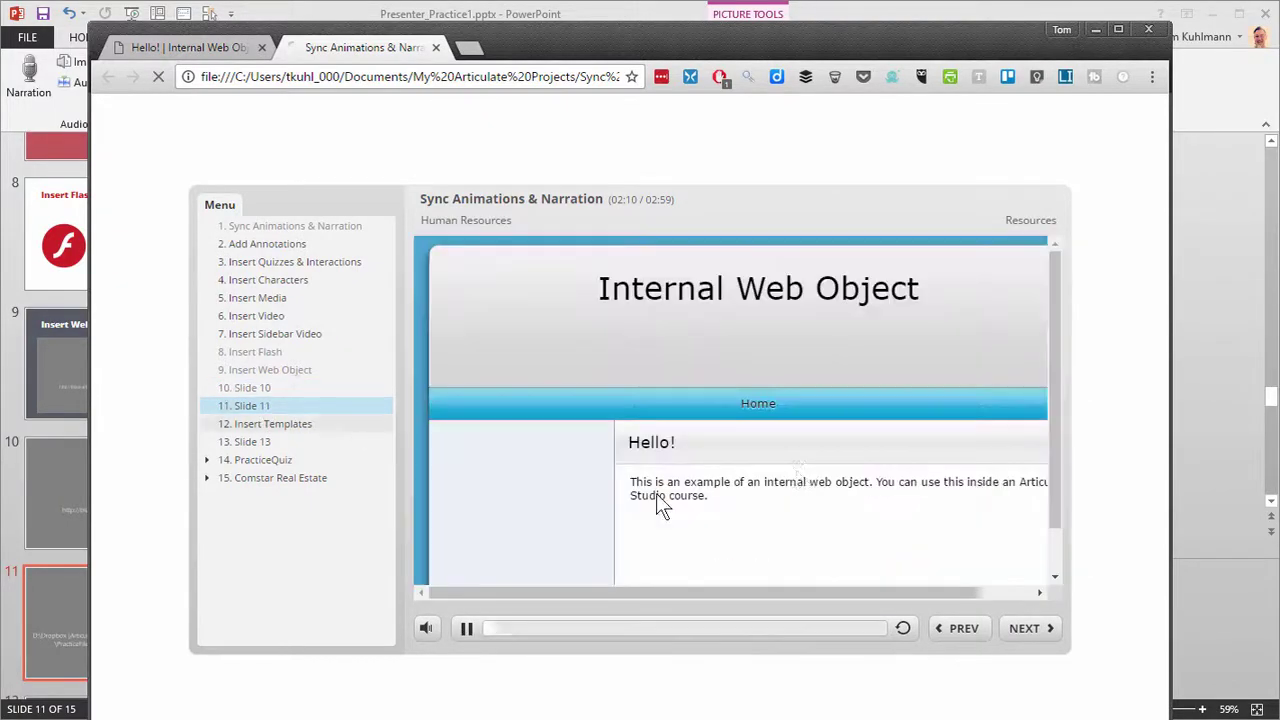
pyautogui.moveTo(736, 590); pyautogui.dragTo(796, 590)
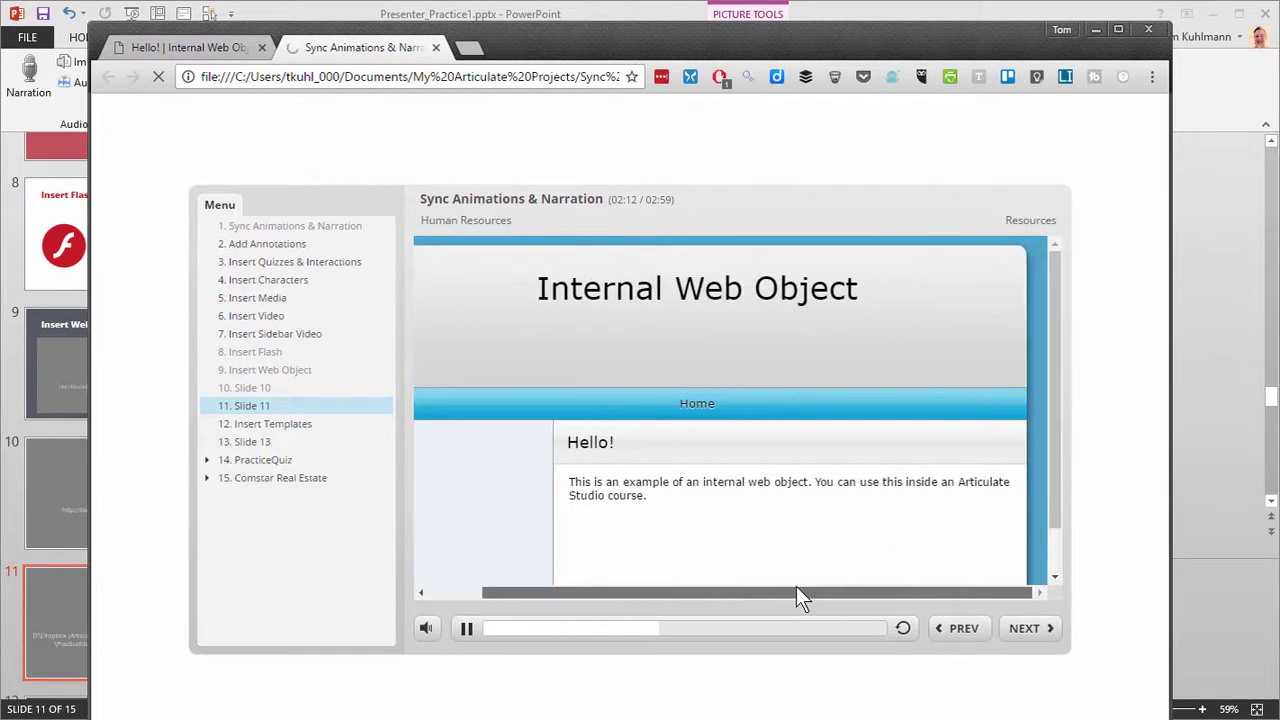
pyautogui.moveTo(1058, 335); pyautogui.dragTo(1013, 242)
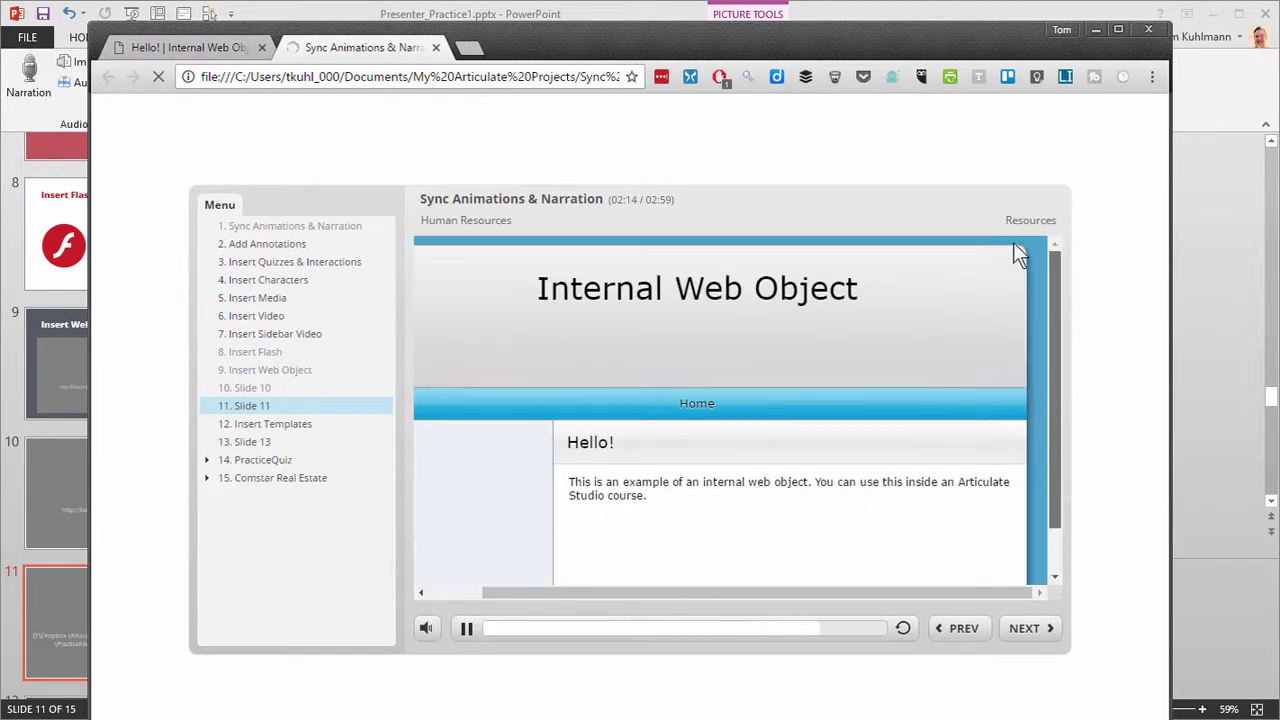
pyautogui.moveTo(812, 592); pyautogui.dragTo(750, 590)
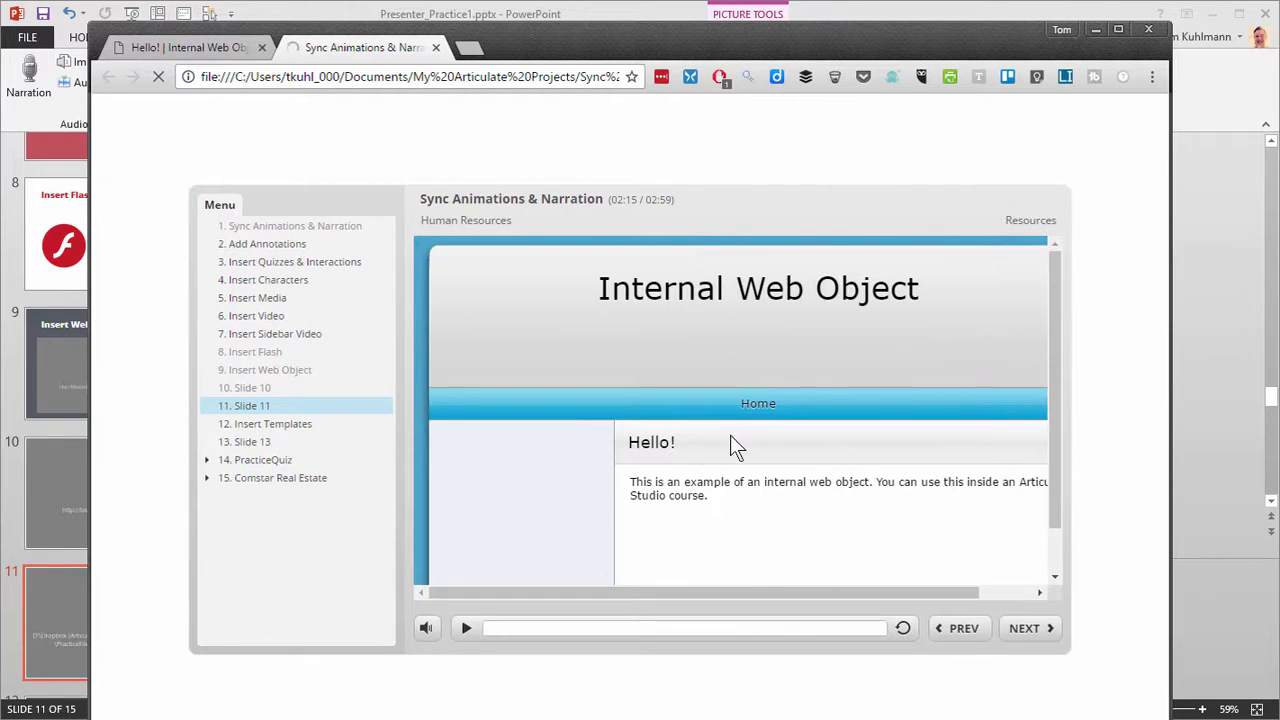
pyautogui.click(252, 388)
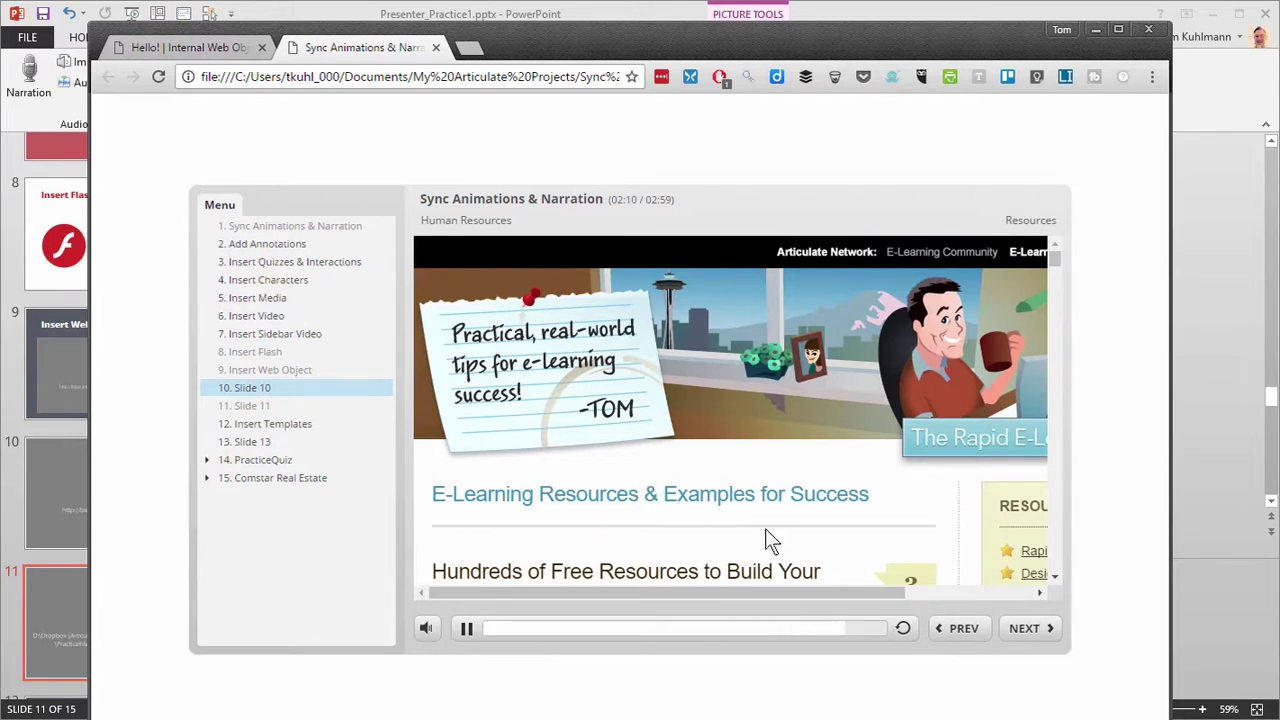
pyautogui.click(246, 406)
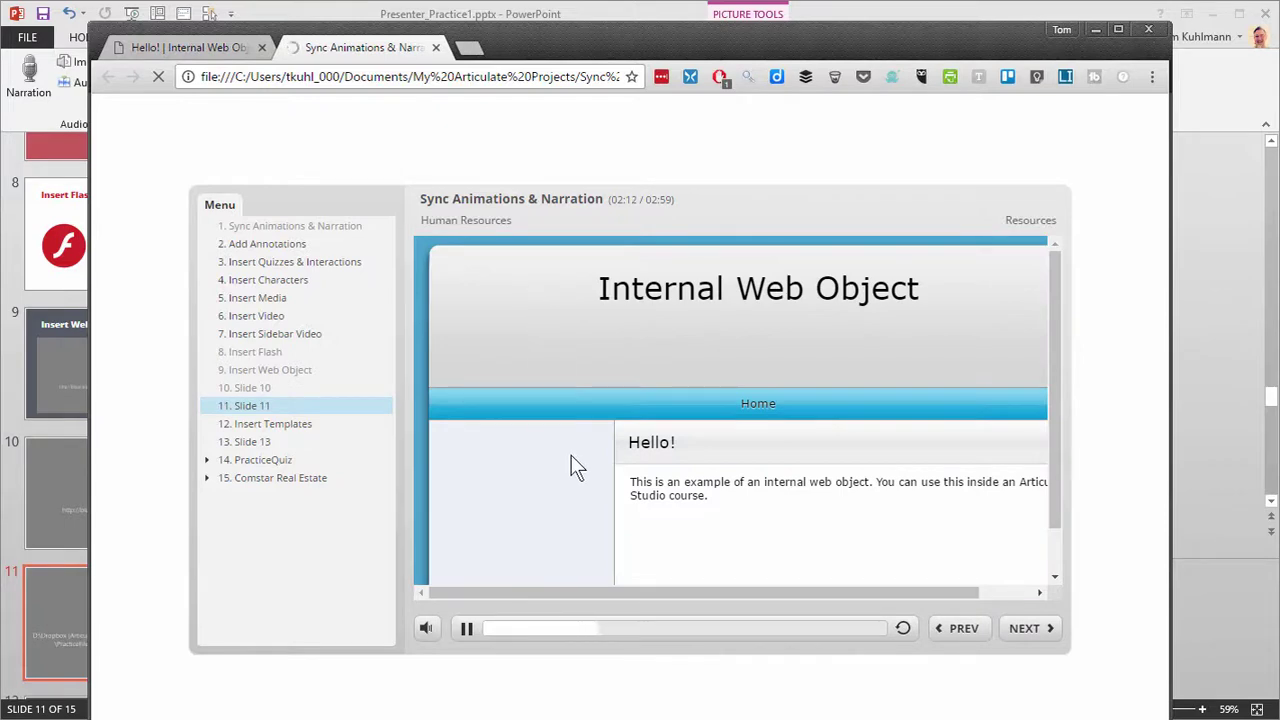